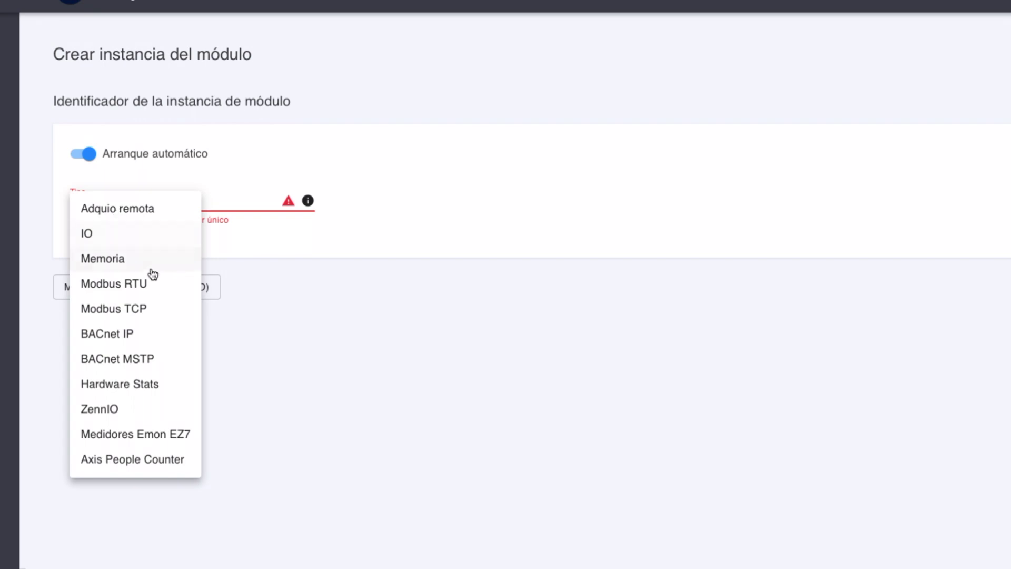
- Configure the new module instance as BACnet MSTP with code bacnet1 on port rs485_3 (/dev/ttyRS485_3)
left_click(147, 360)
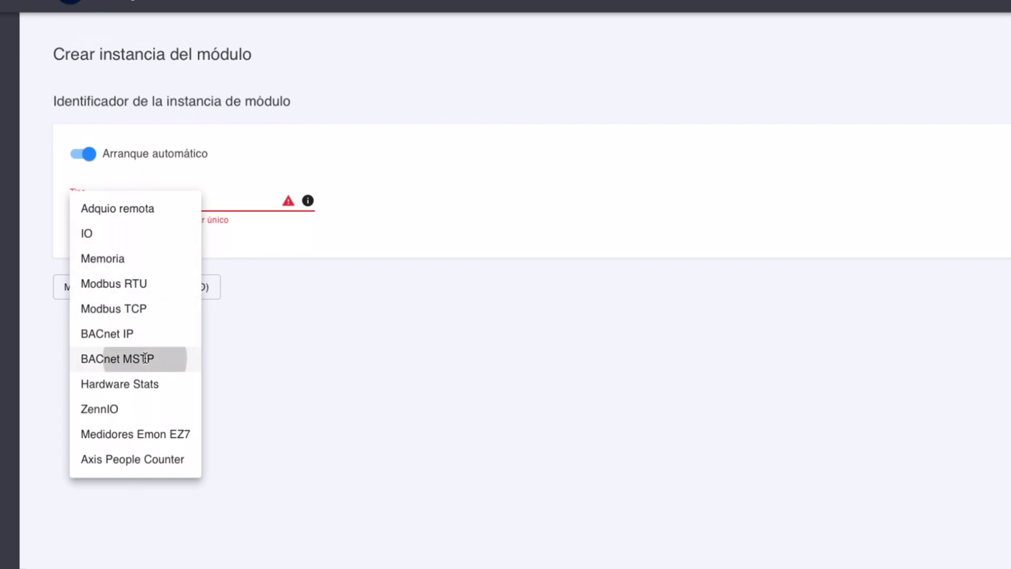
left_click(246, 201)
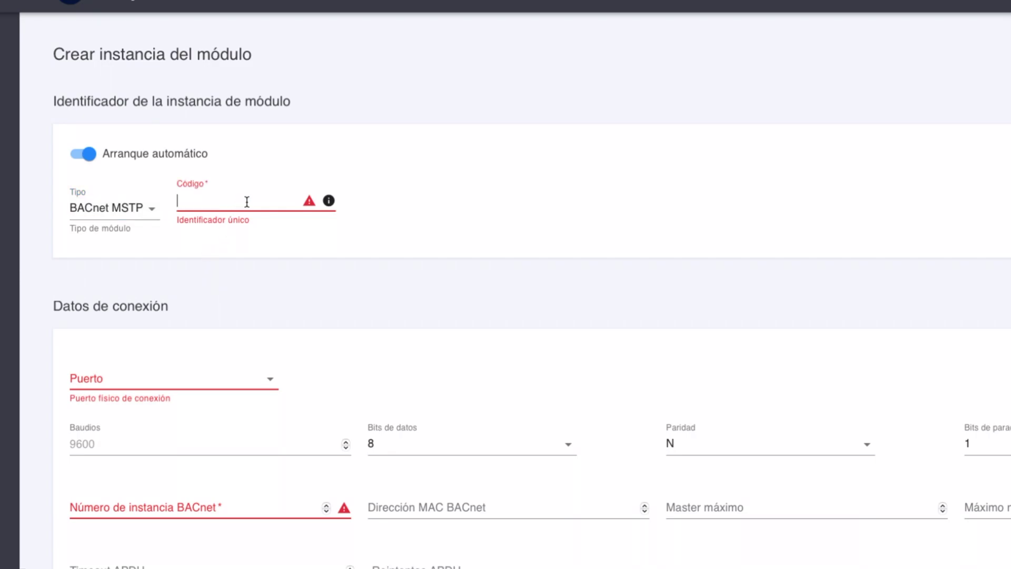
type("bac")
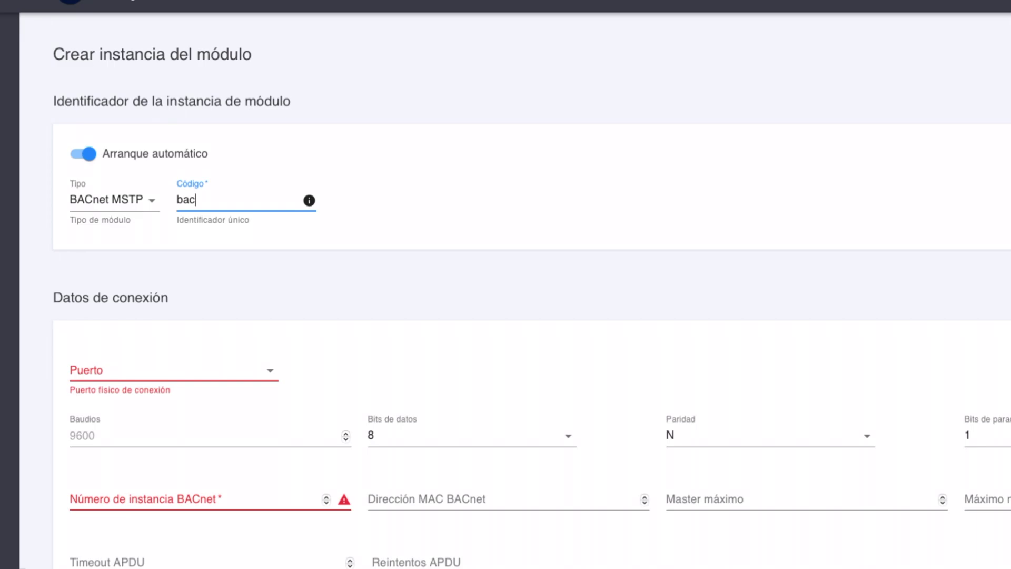
type("net1")
left_click(203, 372)
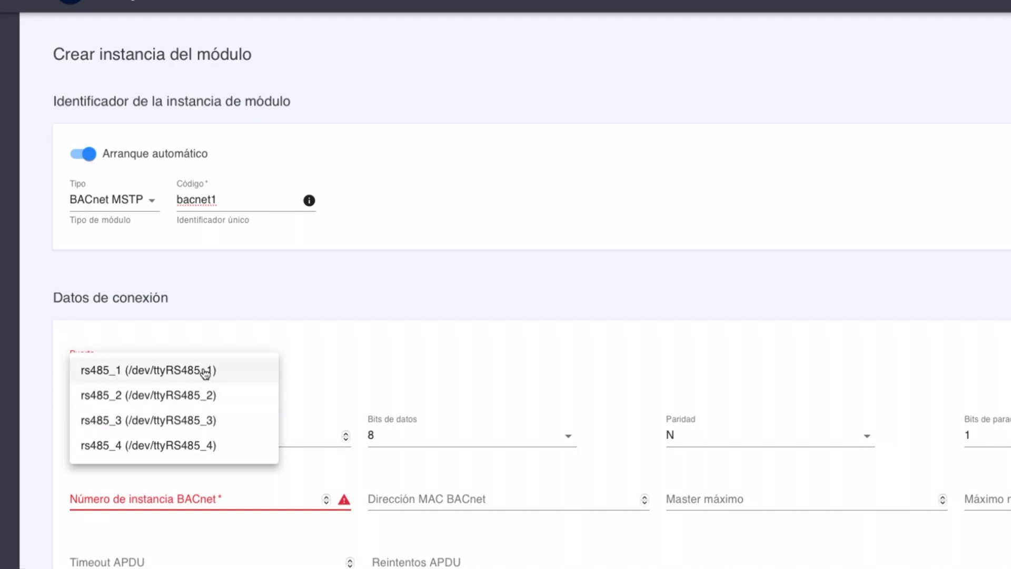
left_click(193, 421)
scroll(258, 358, "down", 1)
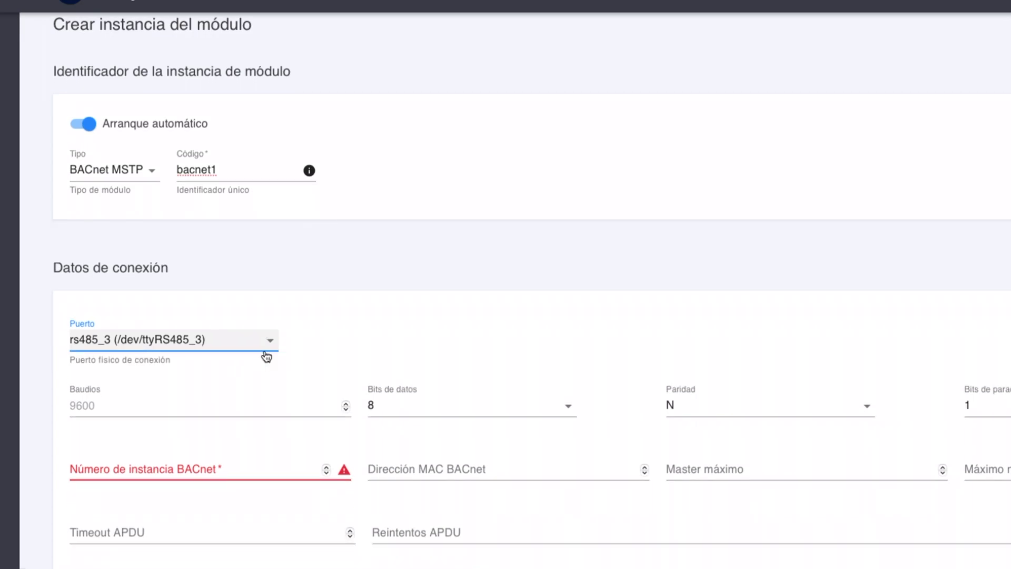
- Review the baud rate, BACnet master and maximum frames settings, and leave the module form without saving
left_click(200, 392)
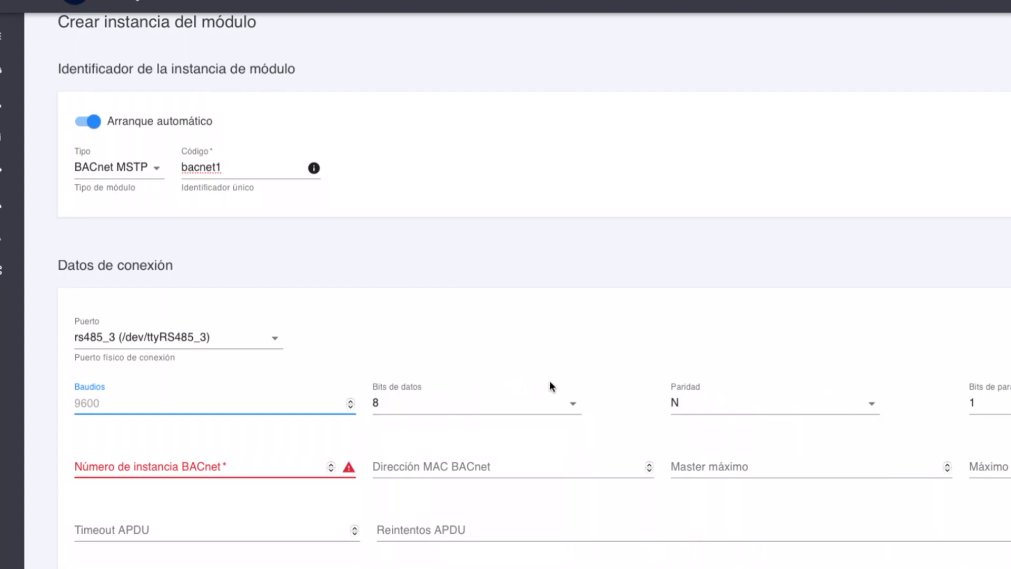
scroll(554, 380, "down", 1)
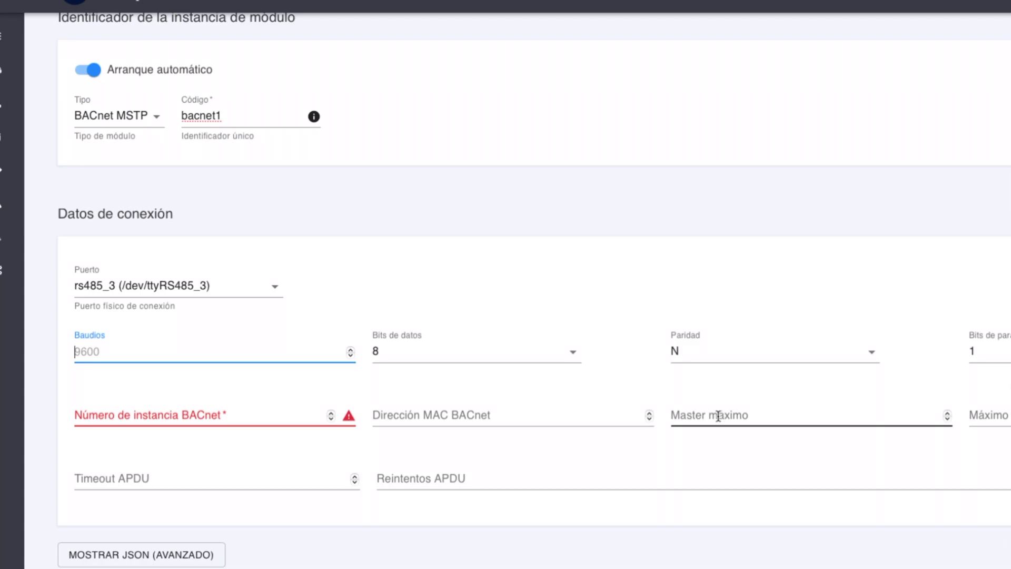
left_click(1001, 416)
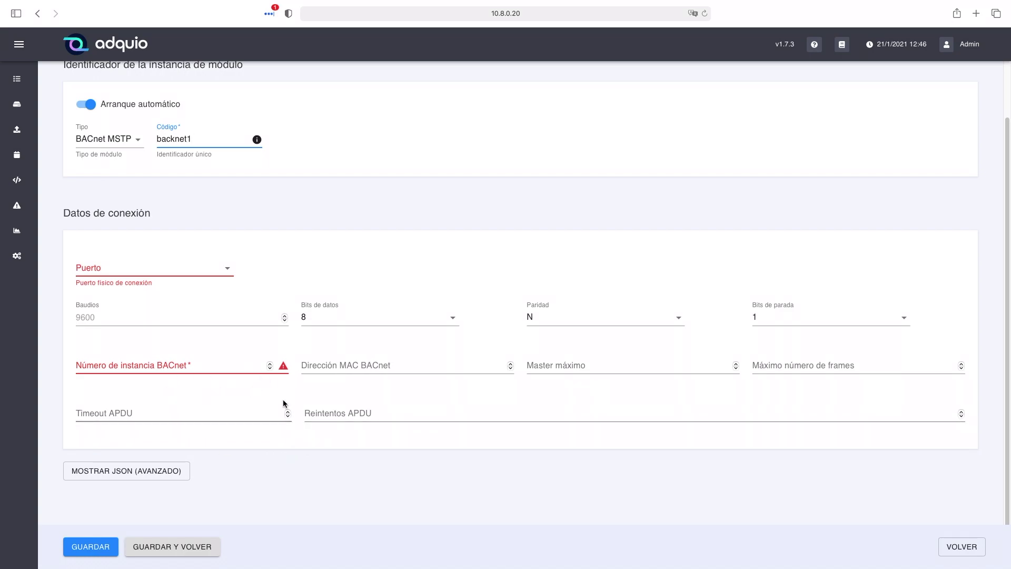
left_click(960, 548)
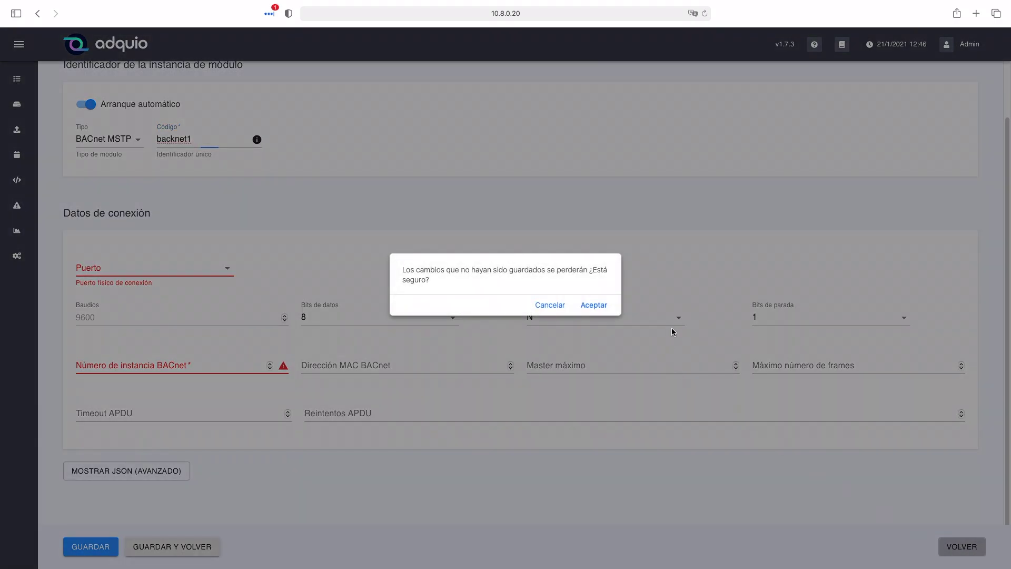
left_click(594, 306)
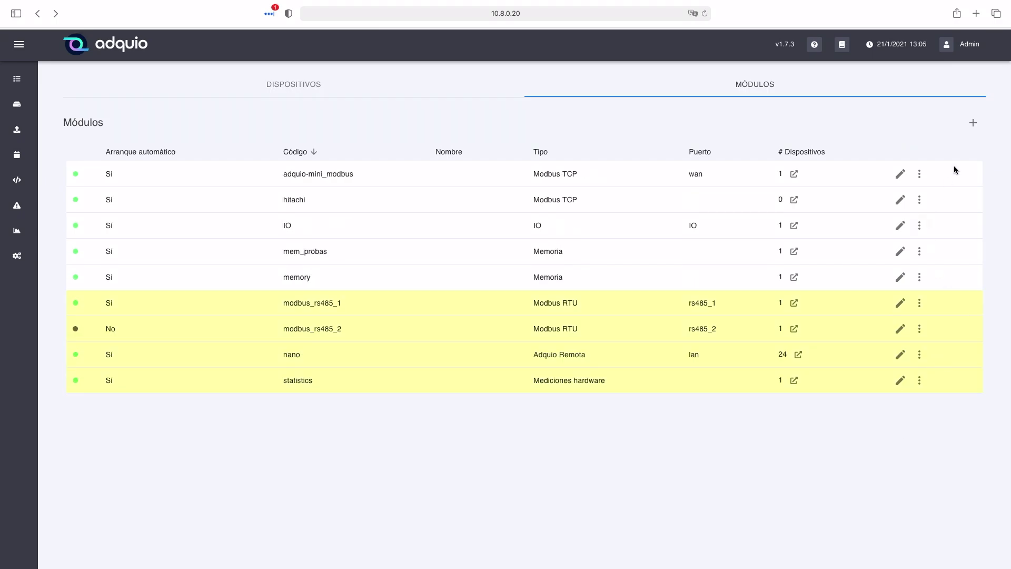
- Create another module instance of type BACnet IP with the code BacIP1
left_click(972, 123)
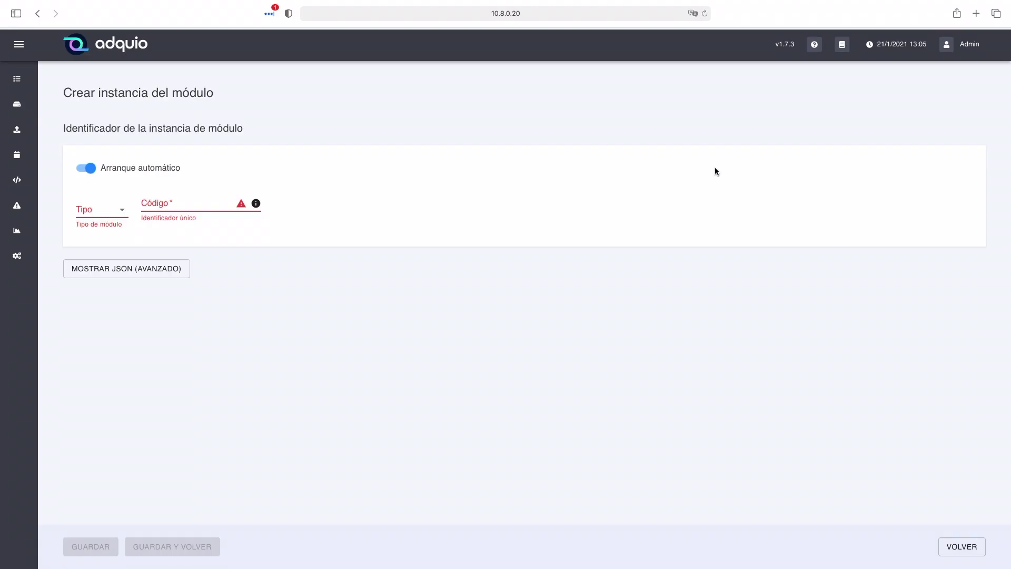
left_click(106, 214)
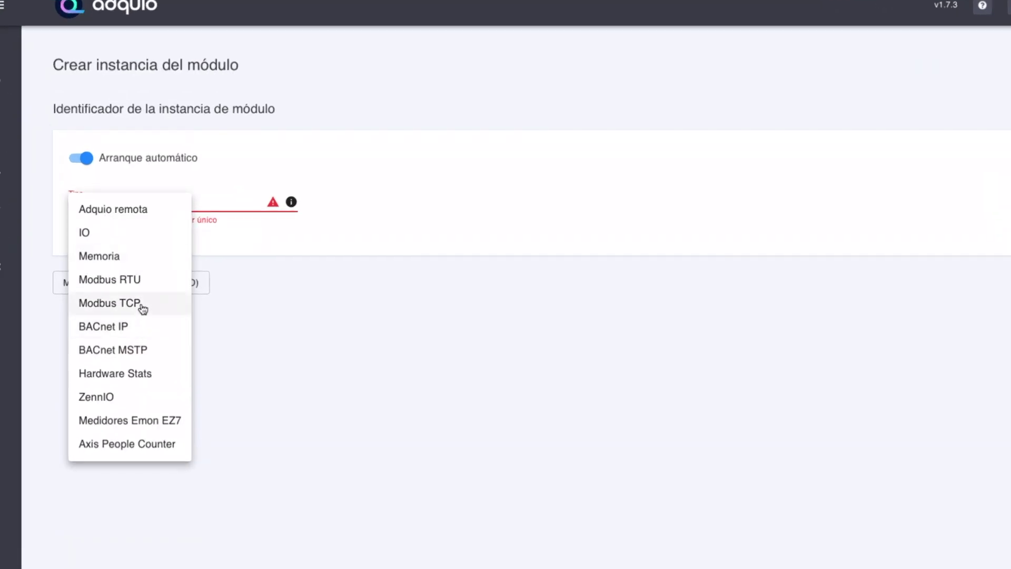
left_click(133, 329)
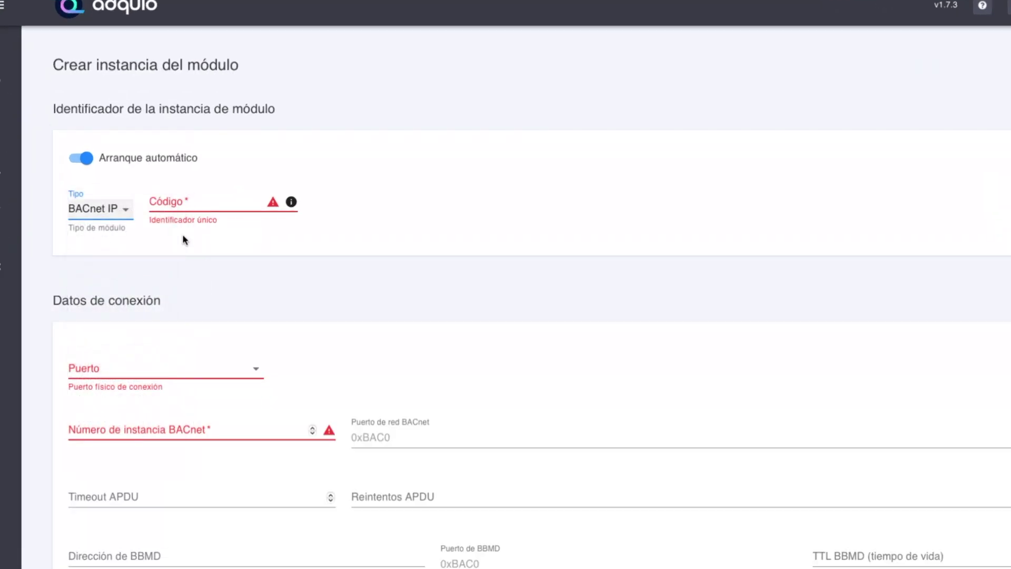
type("BacI")
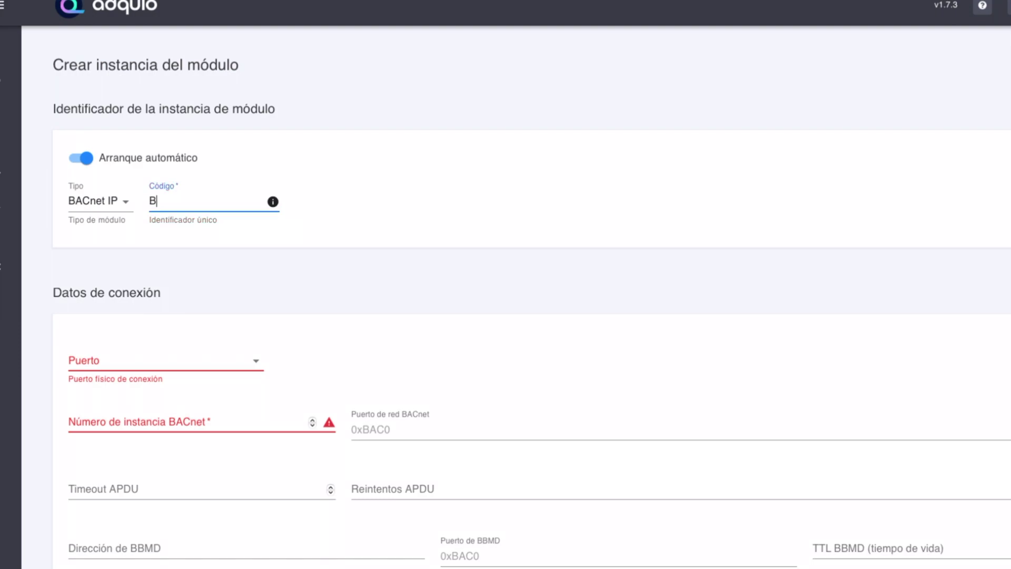
type("P1")
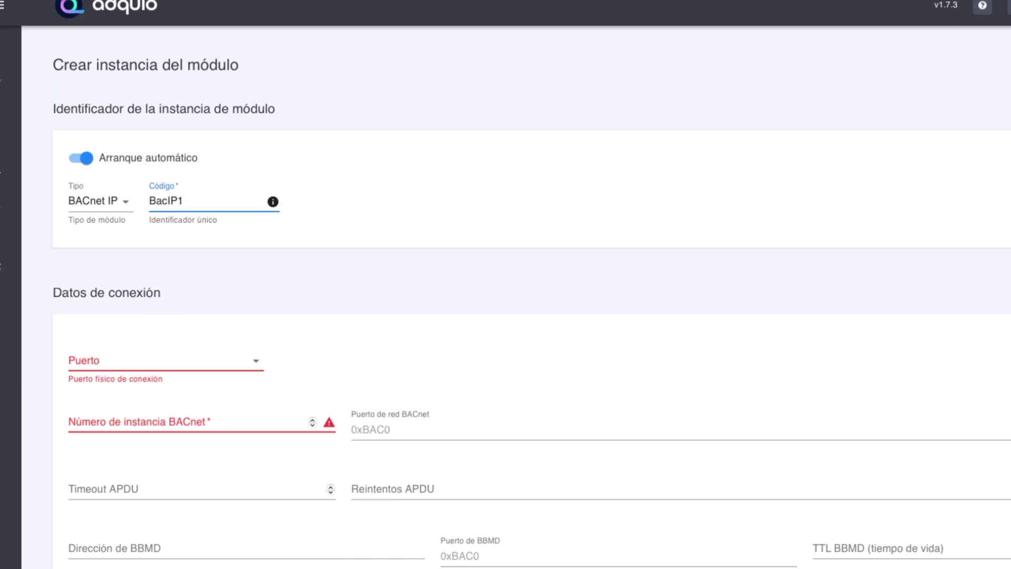
- Set the BACnet IP module's physical port to lan (br-lan) and its BACnet instance number to 5
scroll(197, 253, "down", 2)
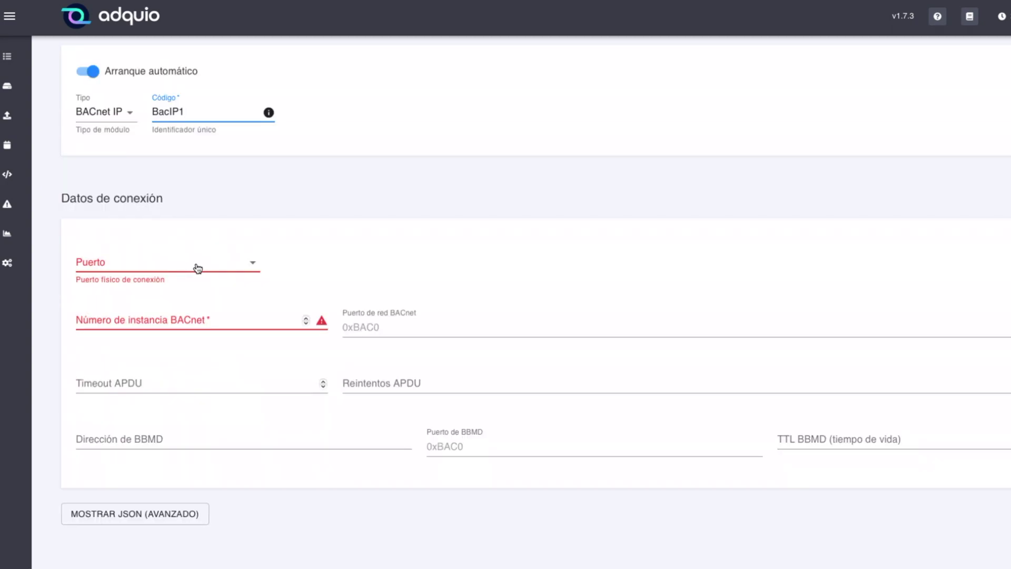
left_click(198, 269)
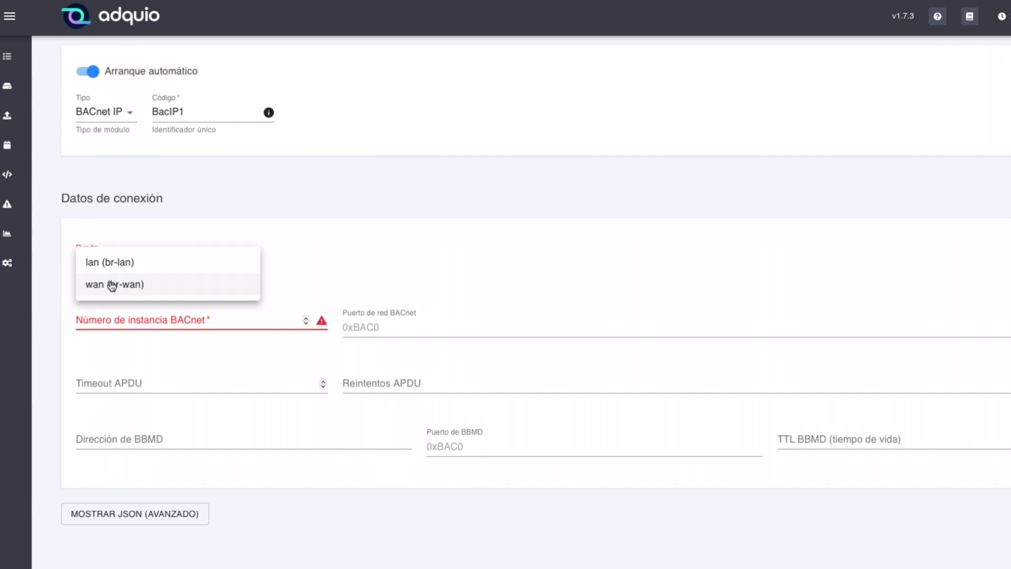
left_click(141, 263)
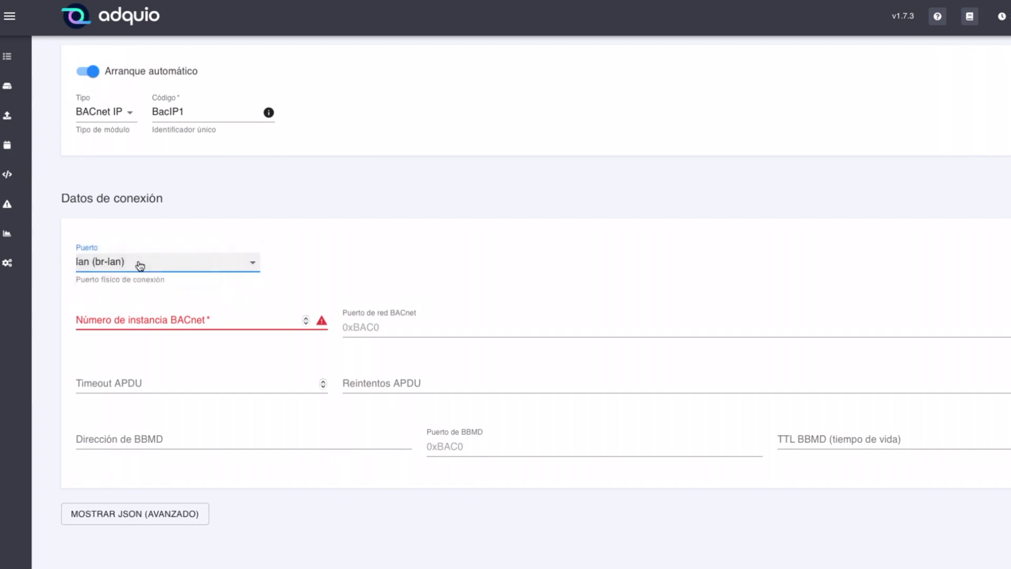
left_click(222, 320)
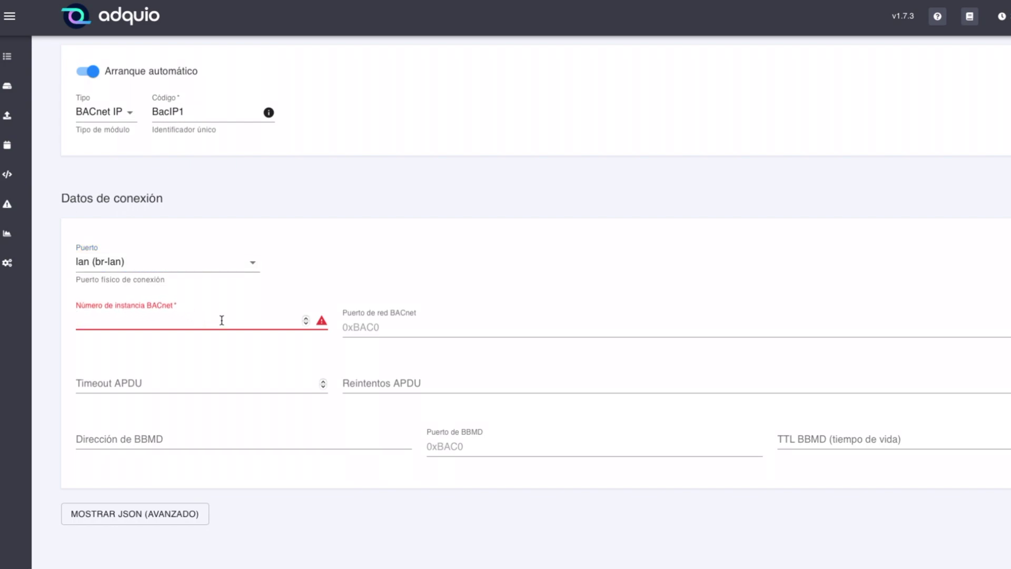
type("5")
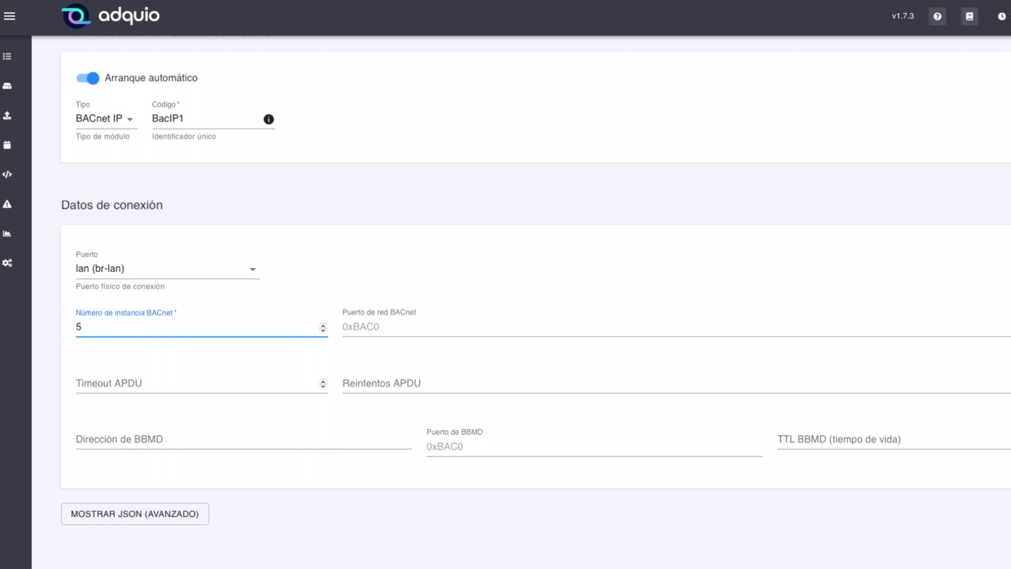
- Review the BACnet network port and the BBMD address, port and TTL fields, and leave the form without saving
left_click(398, 325)
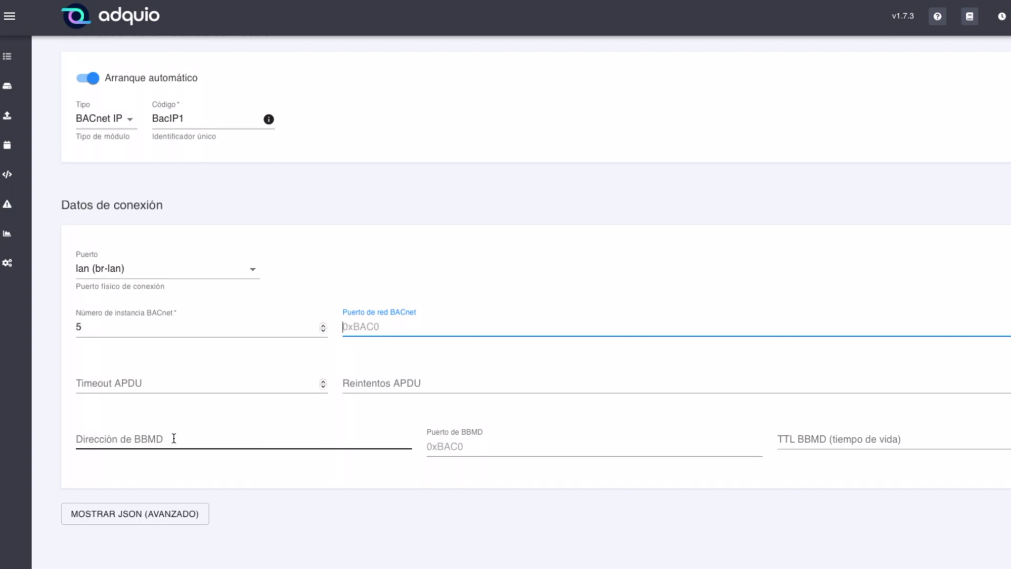
left_click(131, 438)
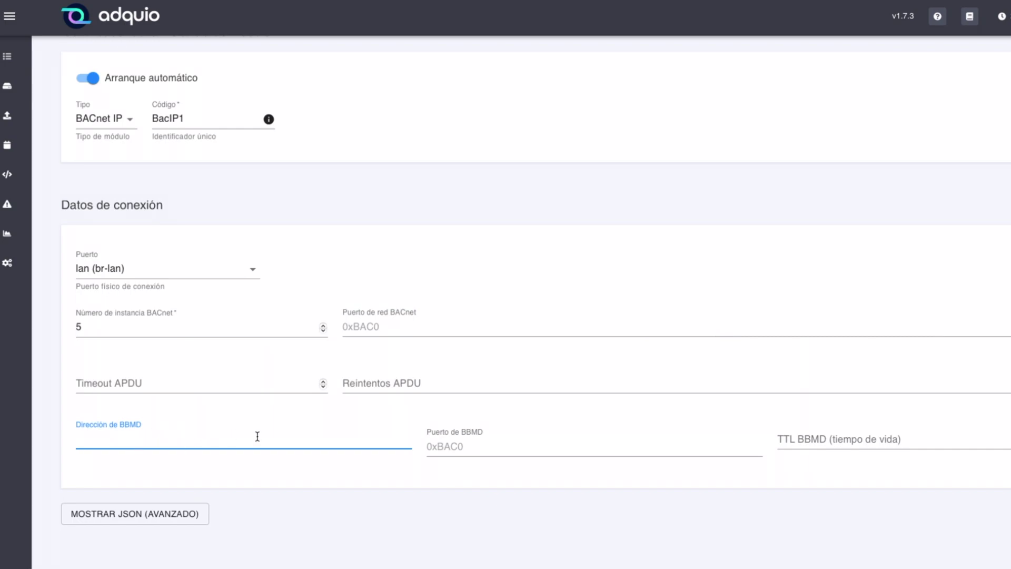
left_click(478, 450)
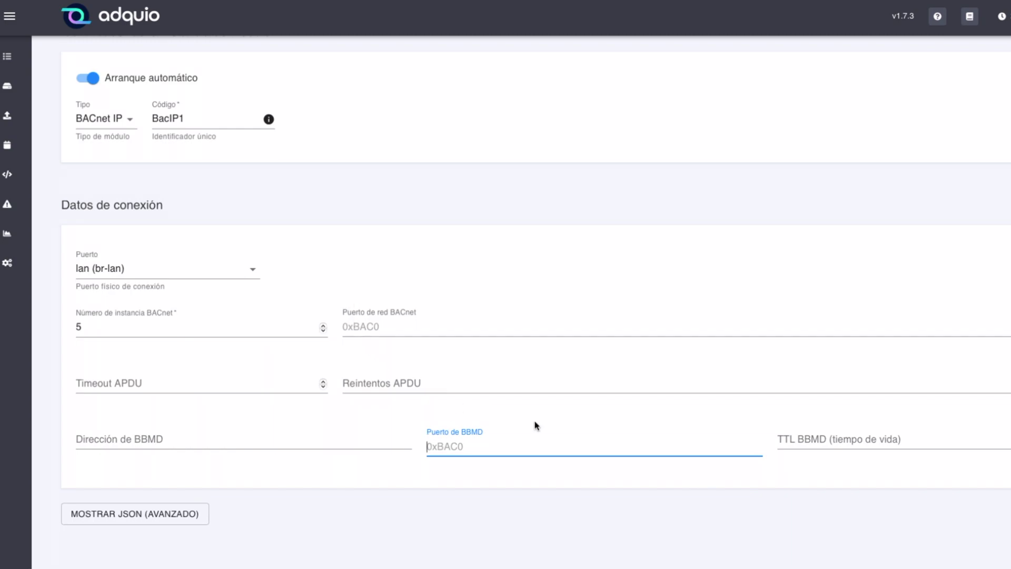
left_click(857, 437)
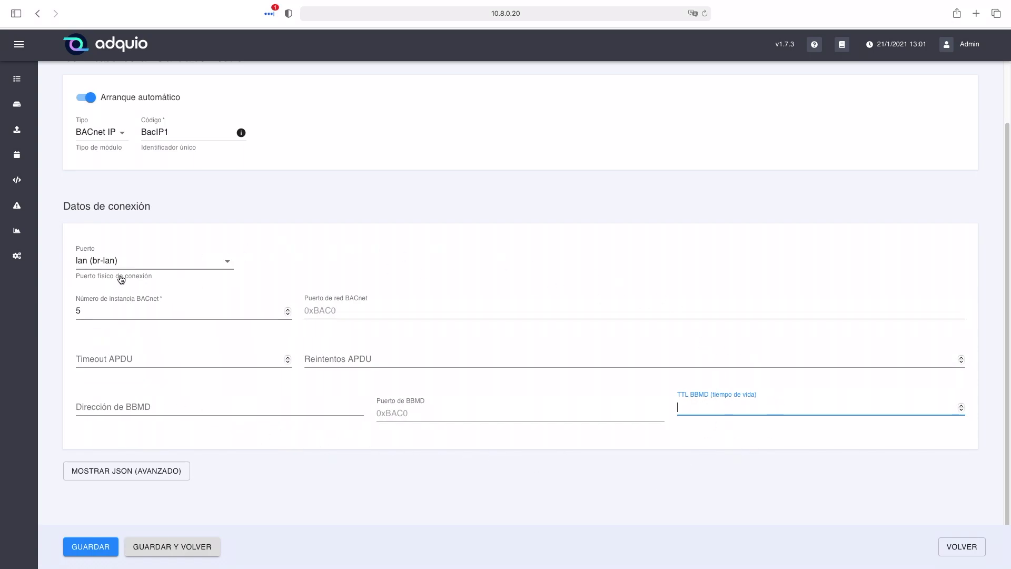
left_click(962, 546)
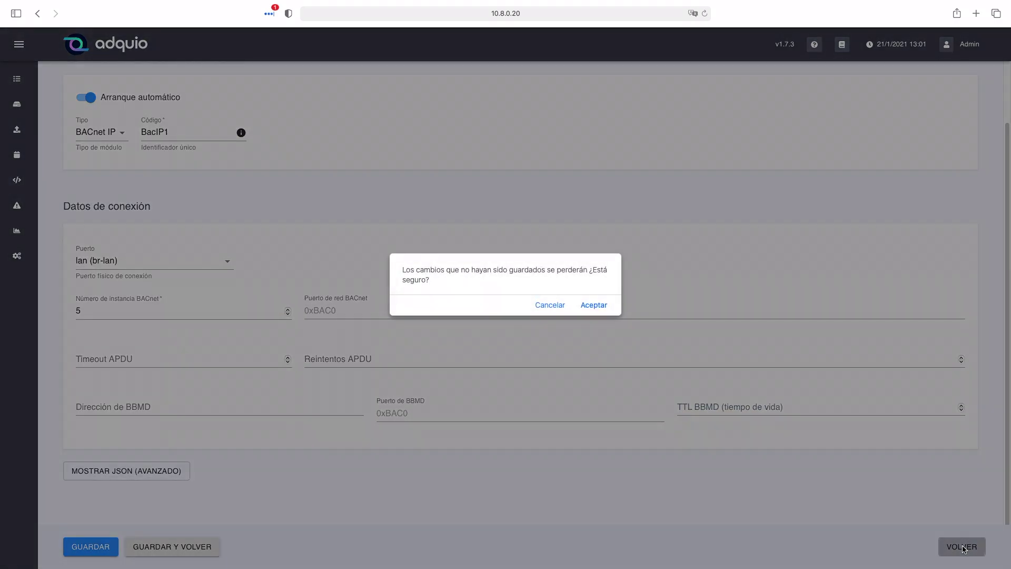
left_click(603, 305)
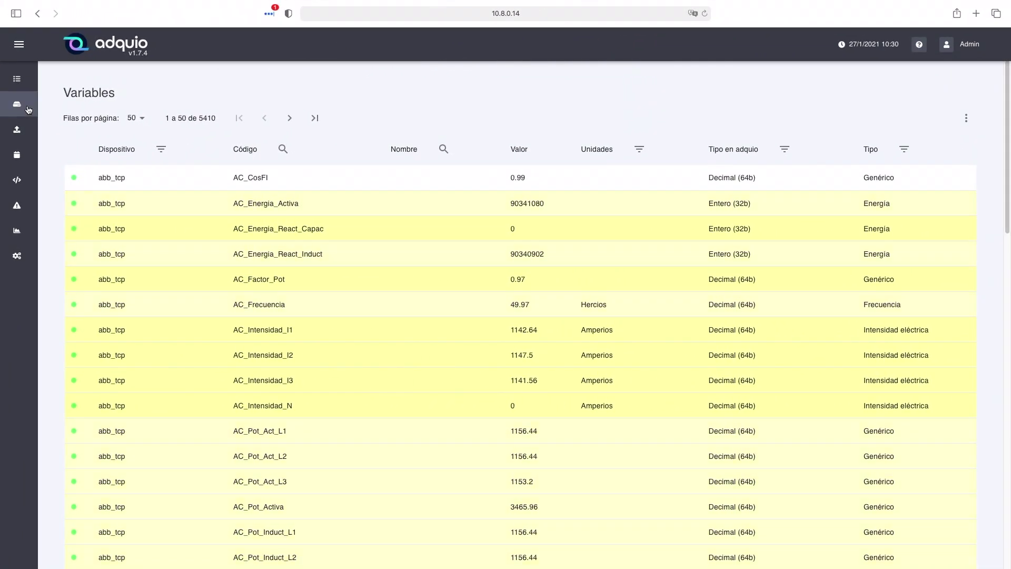
- Open the device list and locate the BACnet thermostat devices near its end
left_click(17, 106)
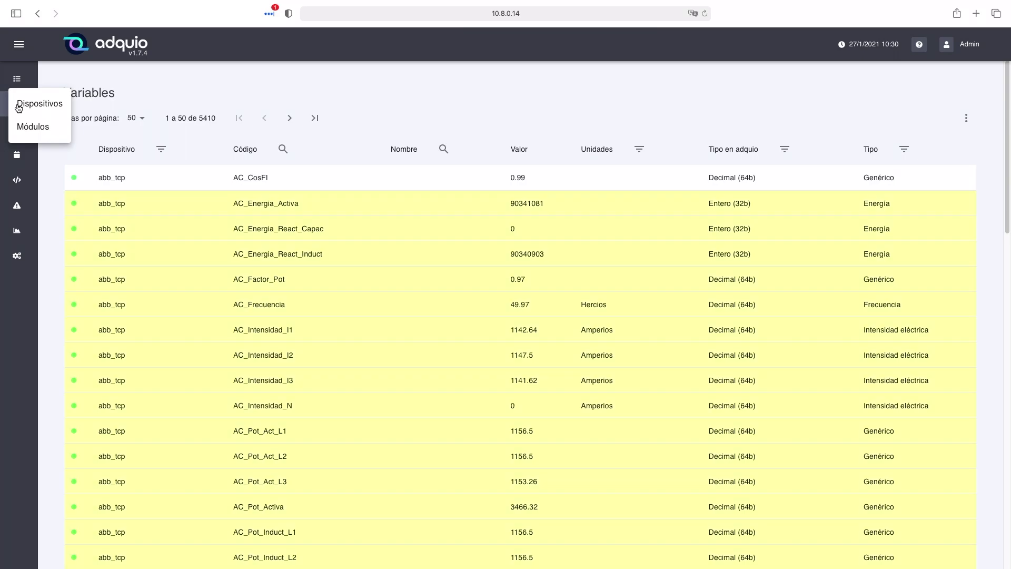
left_click(39, 104)
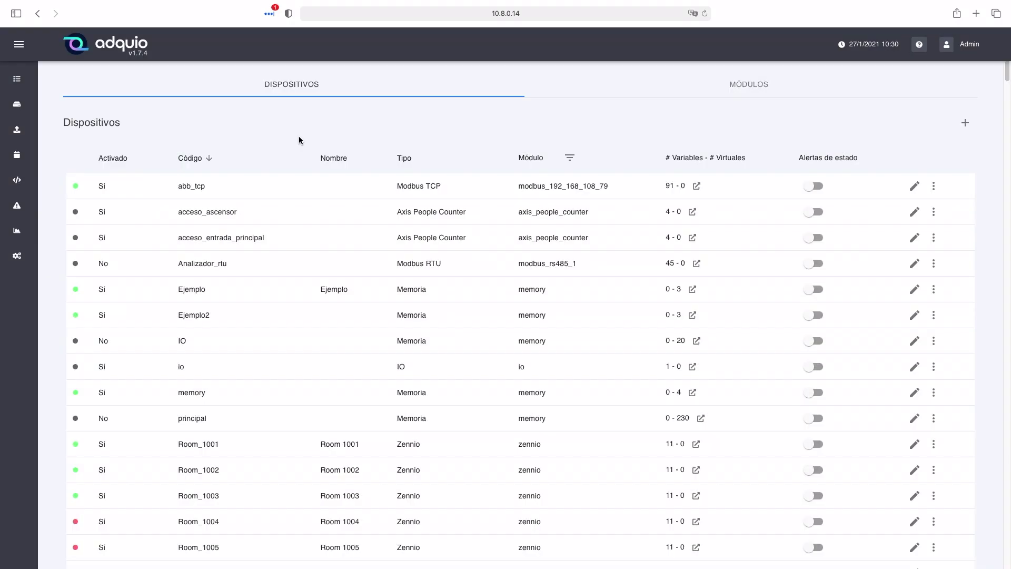
scroll(326, 274, "down", 20)
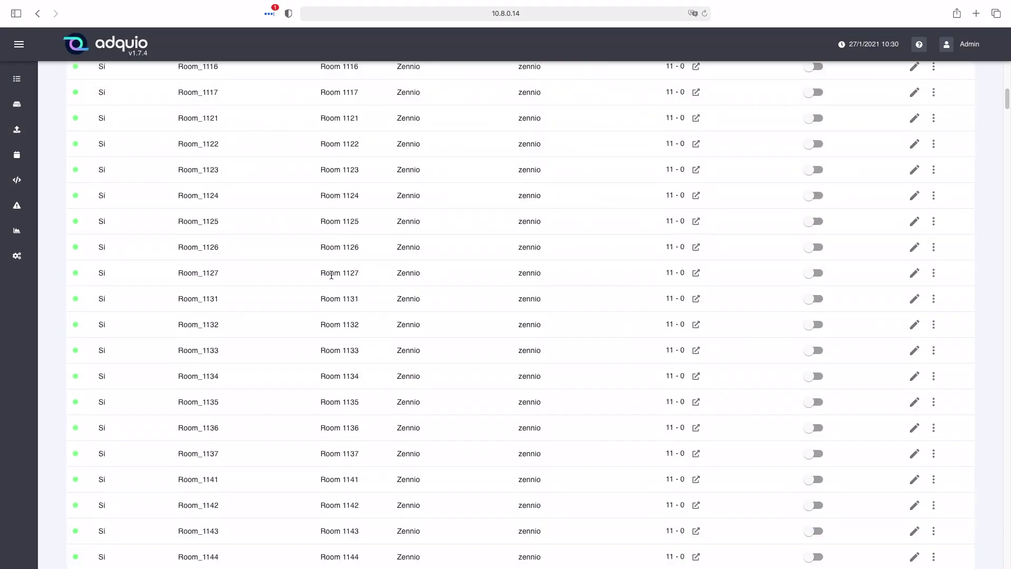
scroll(244, 242, "down", 20)
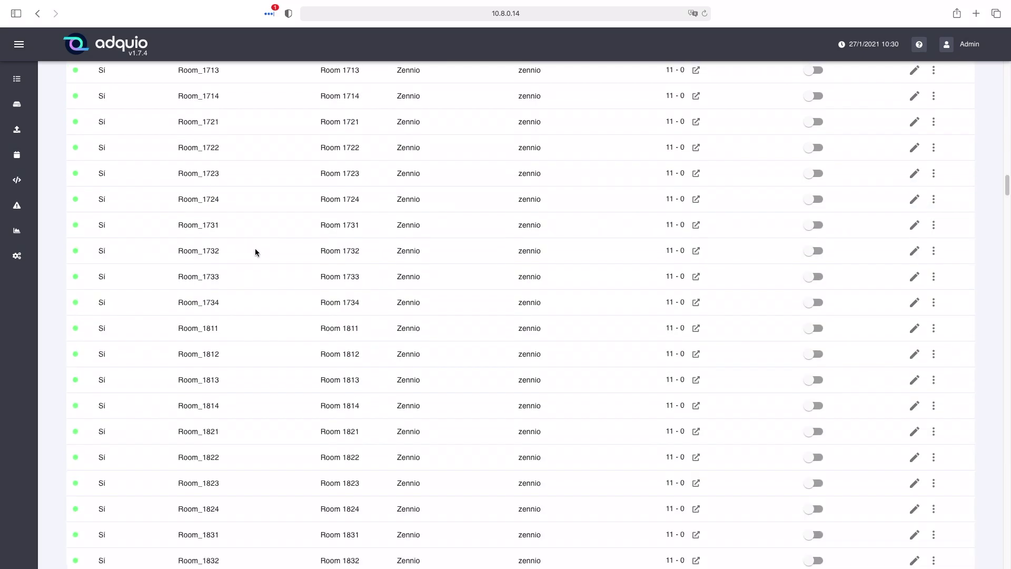
scroll(245, 263, "down", 20)
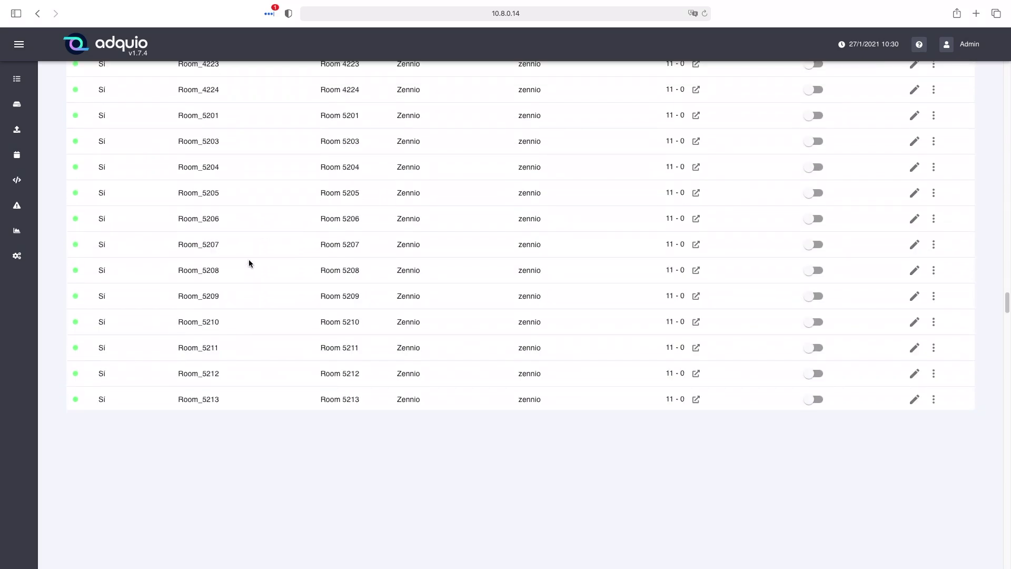
scroll(253, 260, "down", 20)
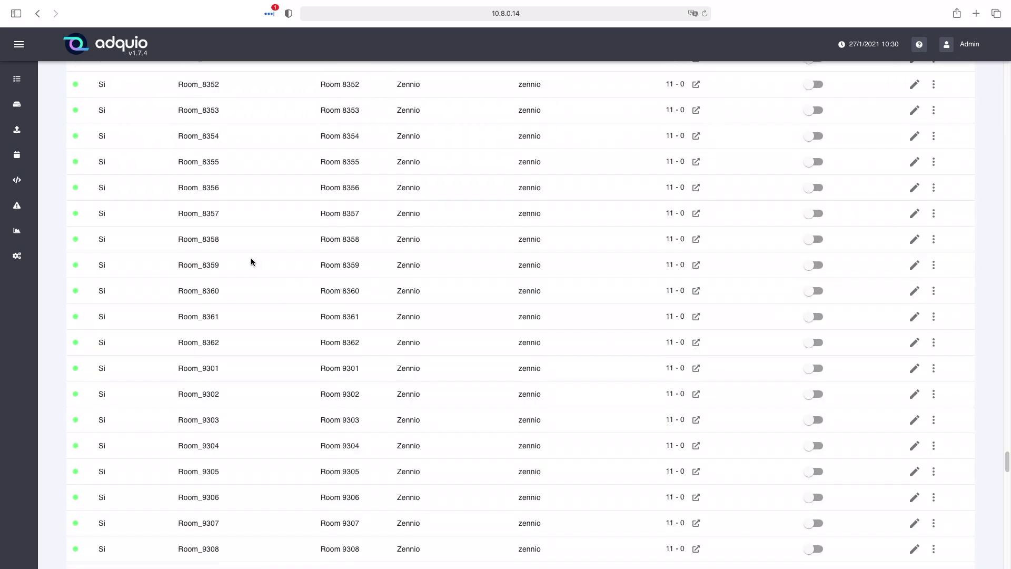
scroll(251, 259, "down", 3)
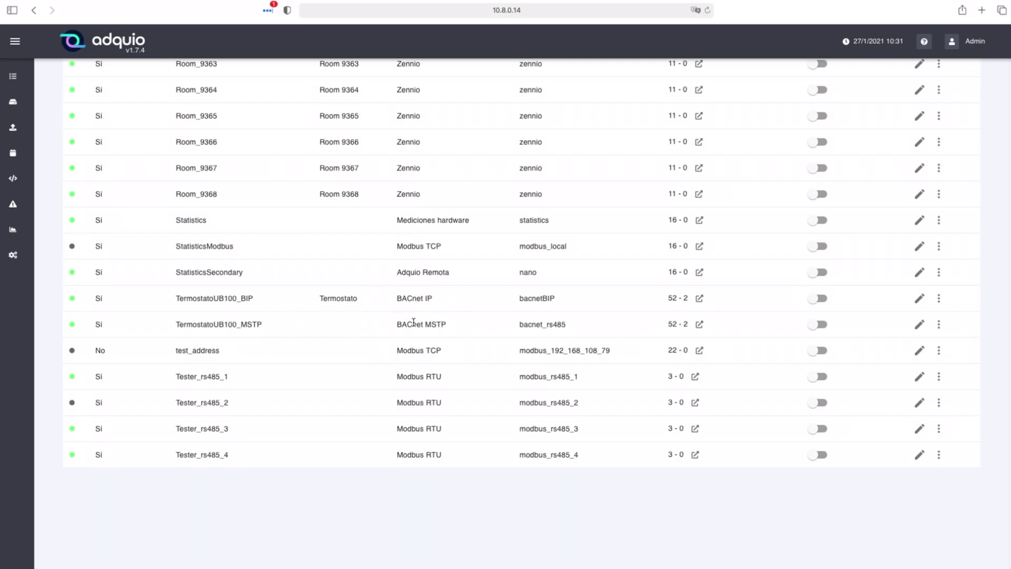
- Open the TermostatoUB100_MSTP device for editing and examine its available device types, code and read interval
left_click(919, 326)
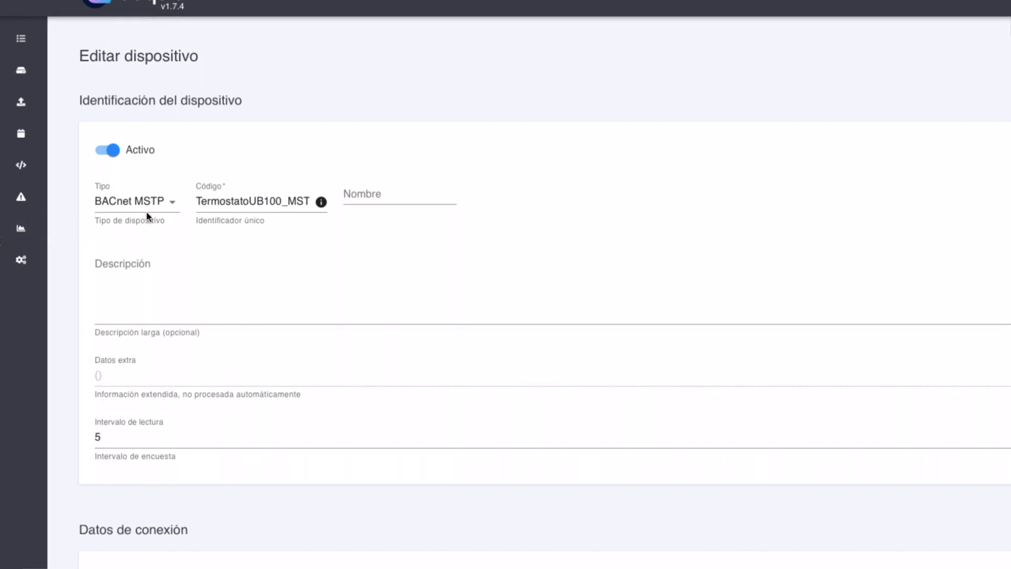
left_click(134, 203)
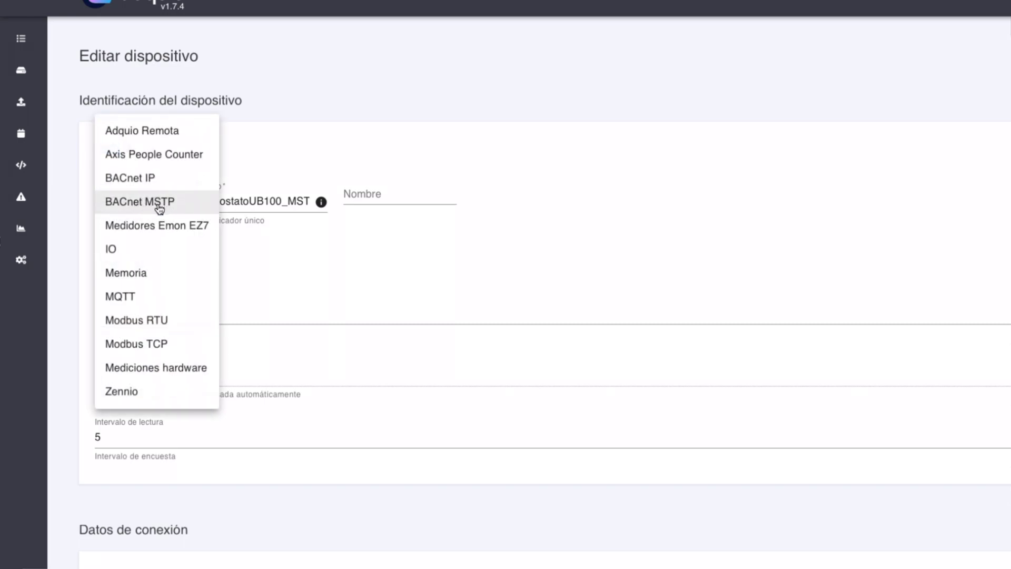
left_click(159, 208)
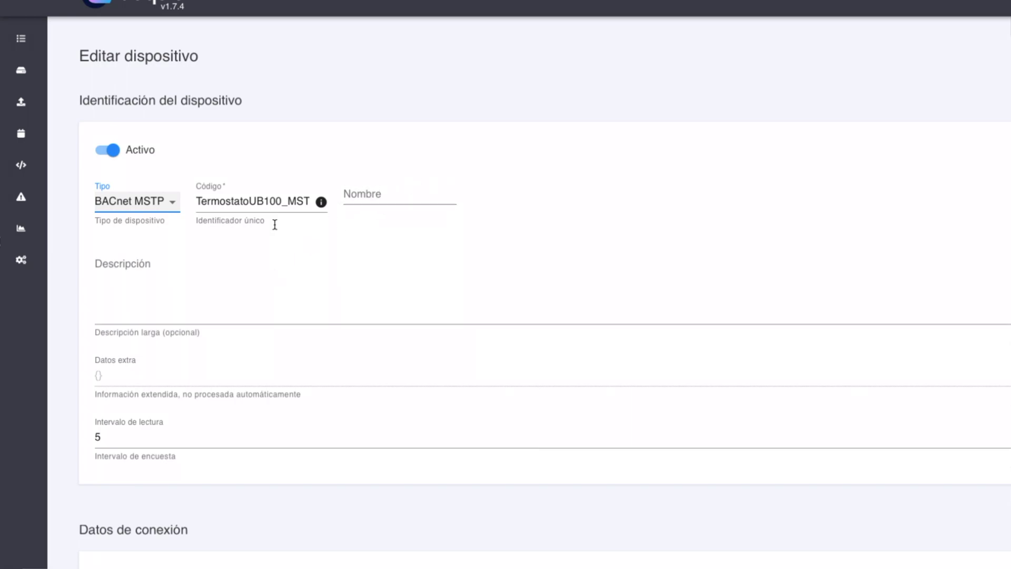
scroll(343, 326, "down", 1)
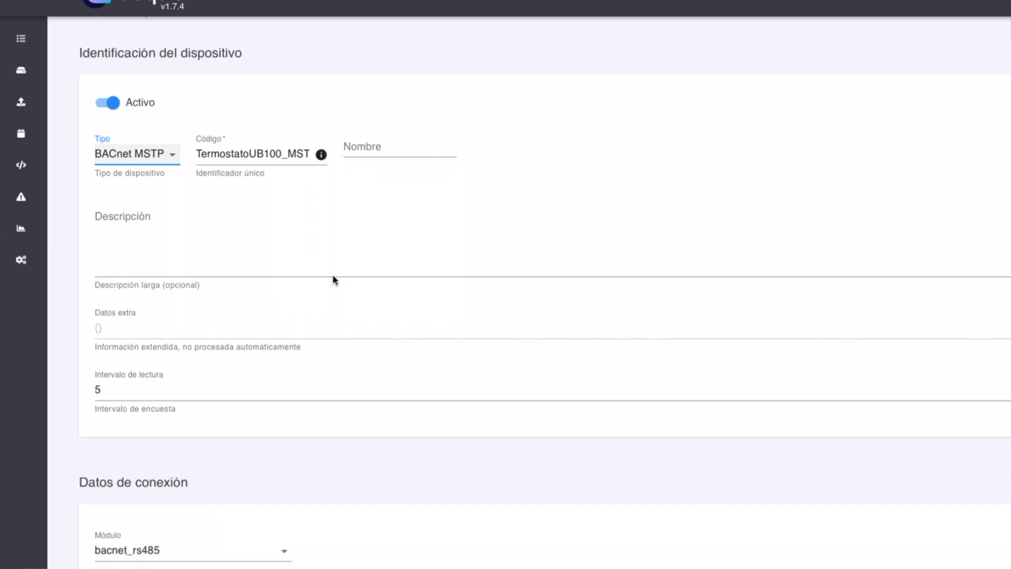
scroll(305, 242, "down", 1)
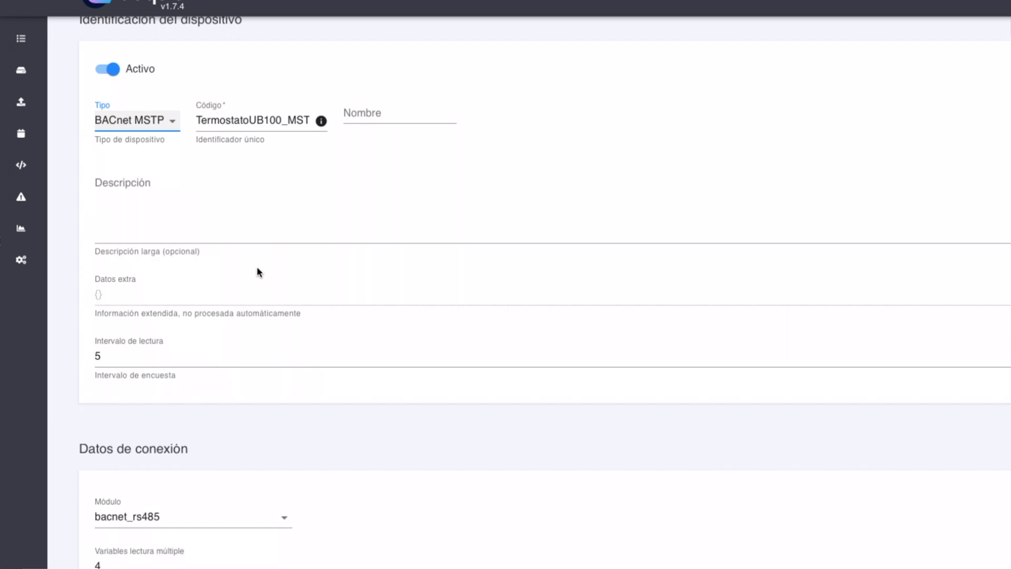
scroll(258, 266, "down", 1)
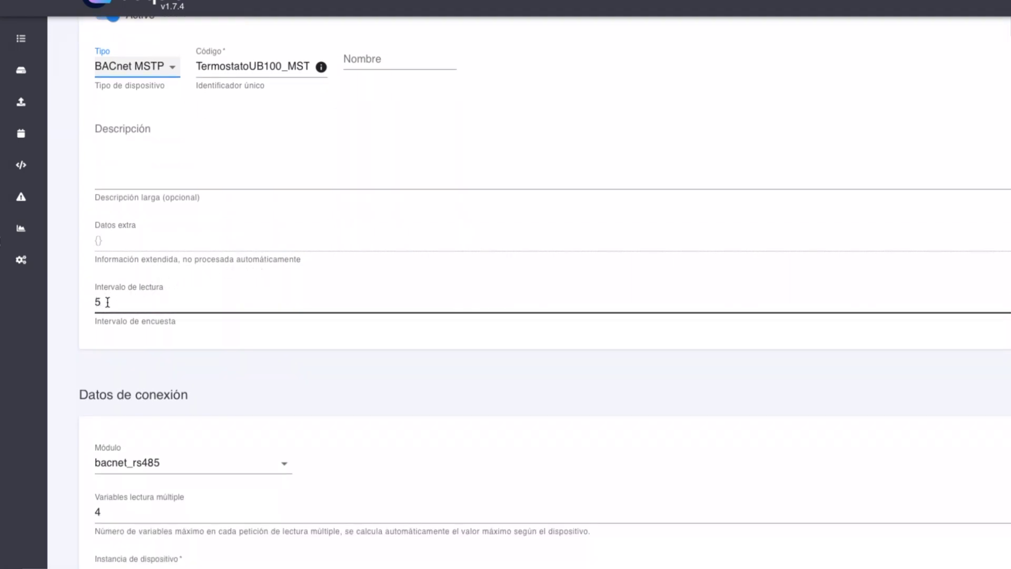
scroll(260, 290, "down", 3)
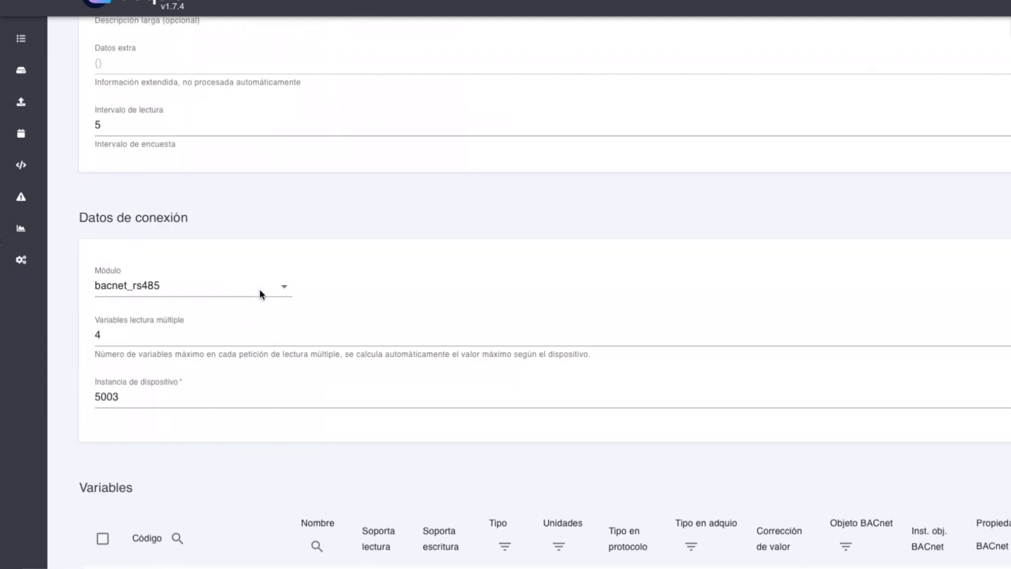
- Examine the MSTP thermostat's module choices, multiple-read variables, device instance and variables table, and return to the device list without saving
left_click(195, 290)
left_click(178, 284)
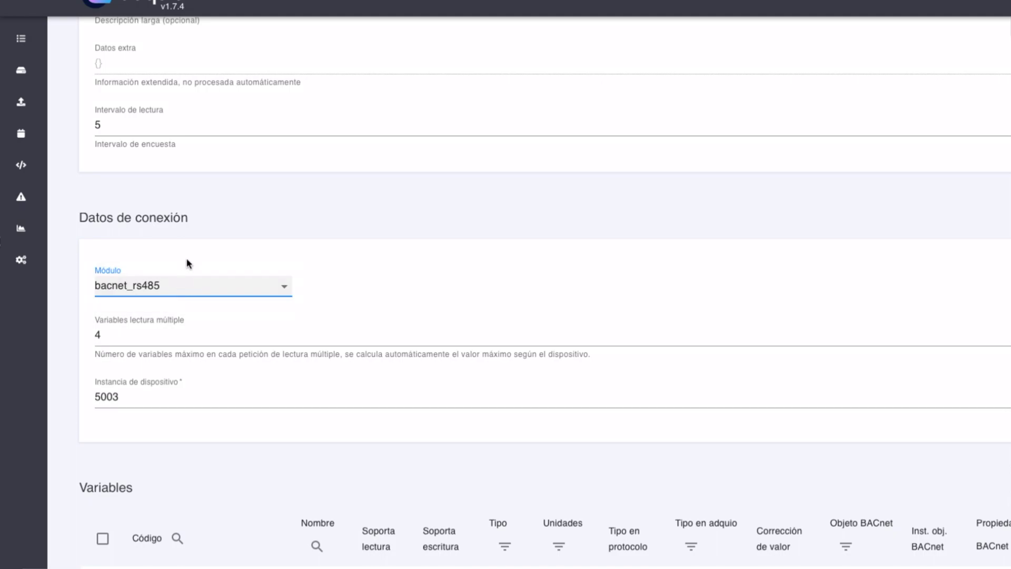
left_click(184, 290)
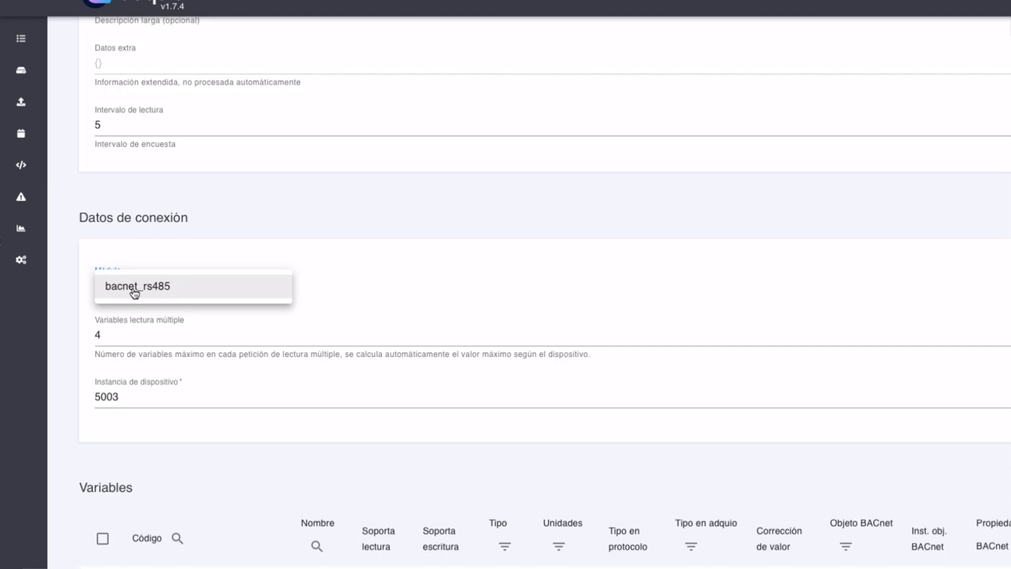
left_click(339, 299)
left_click(109, 334)
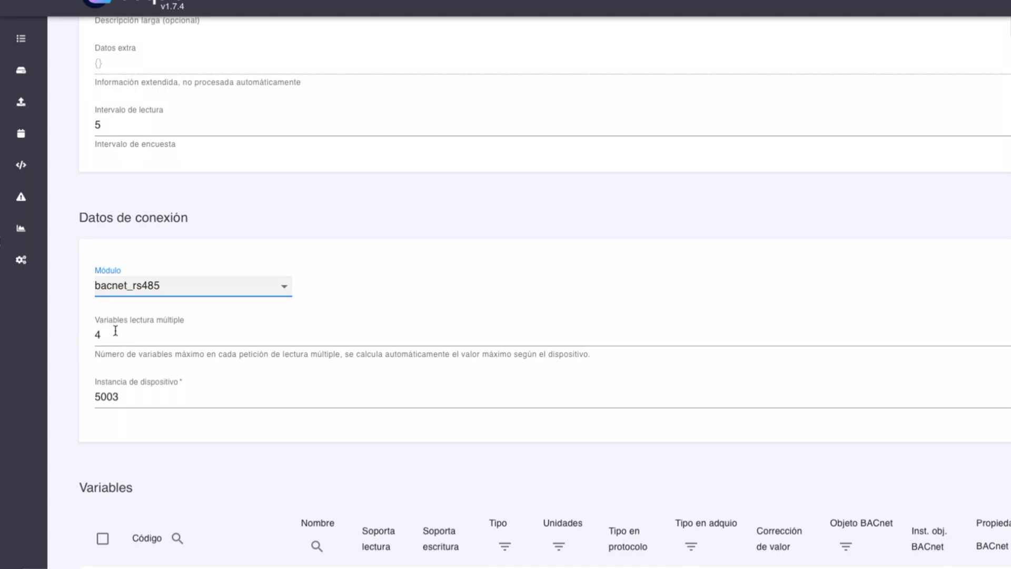
scroll(125, 362, "down", 1)
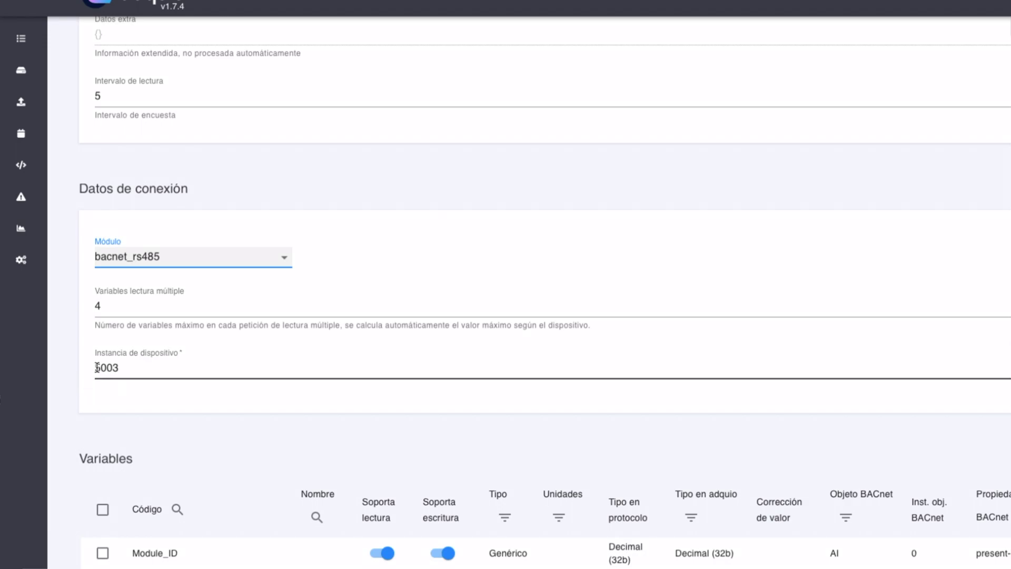
scroll(350, 338, "down", 3)
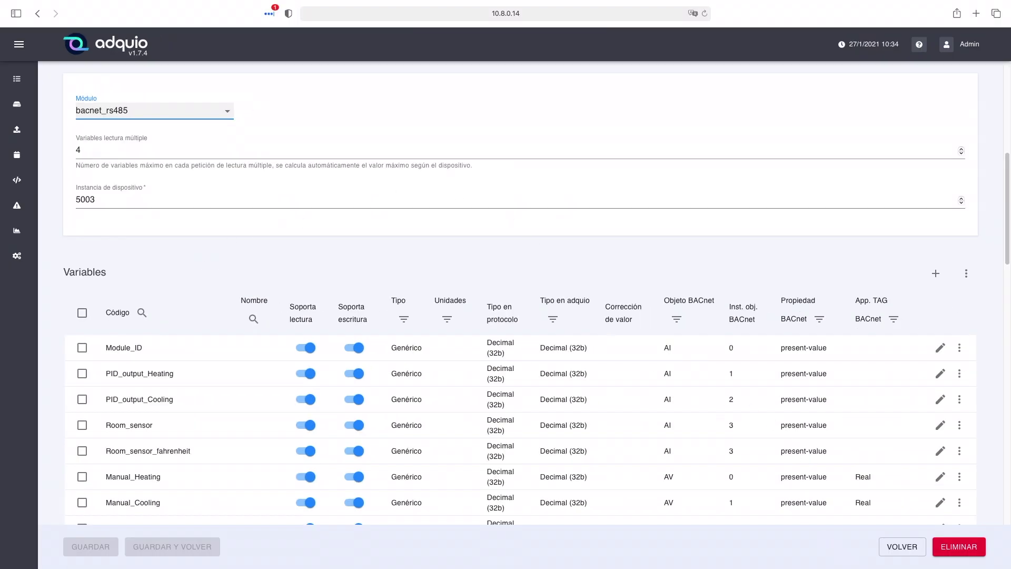
left_click(904, 546)
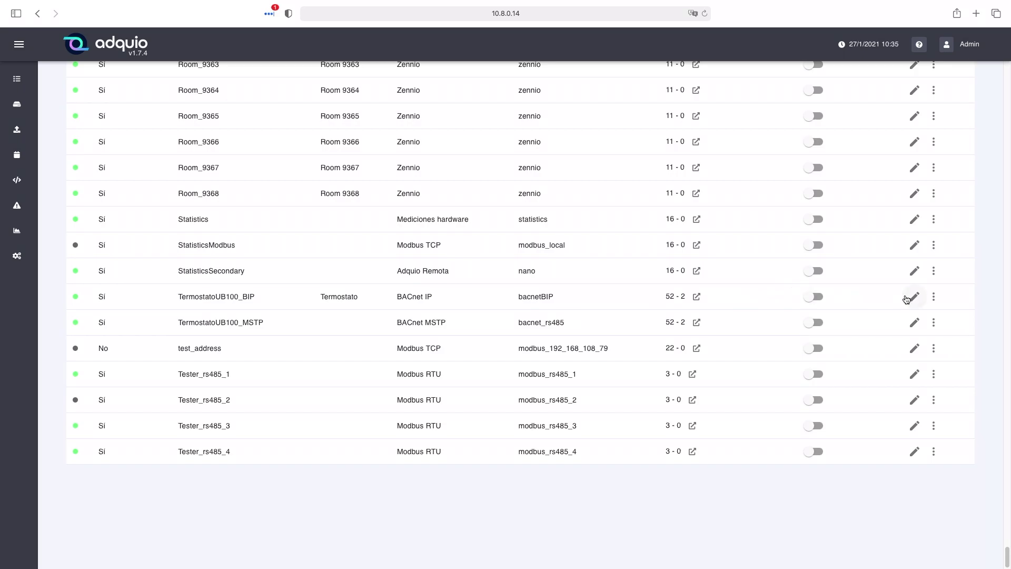
- Open the TermostatoUB100_BIP device for editing and review its read interval, module, multiple-read variables and device instance
left_click(913, 297)
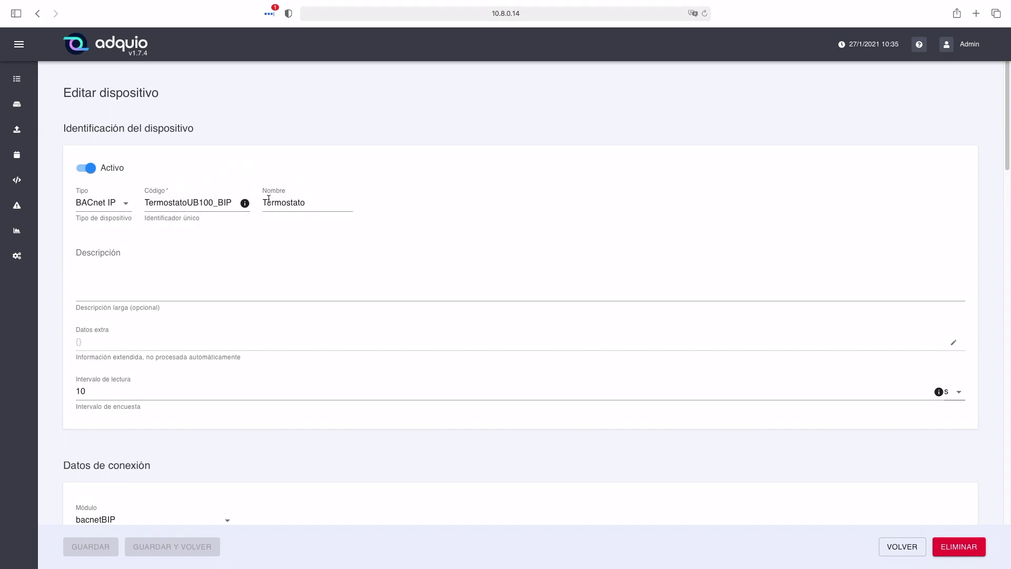
scroll(250, 285, "down", 3)
scroll(248, 280, "down", 2)
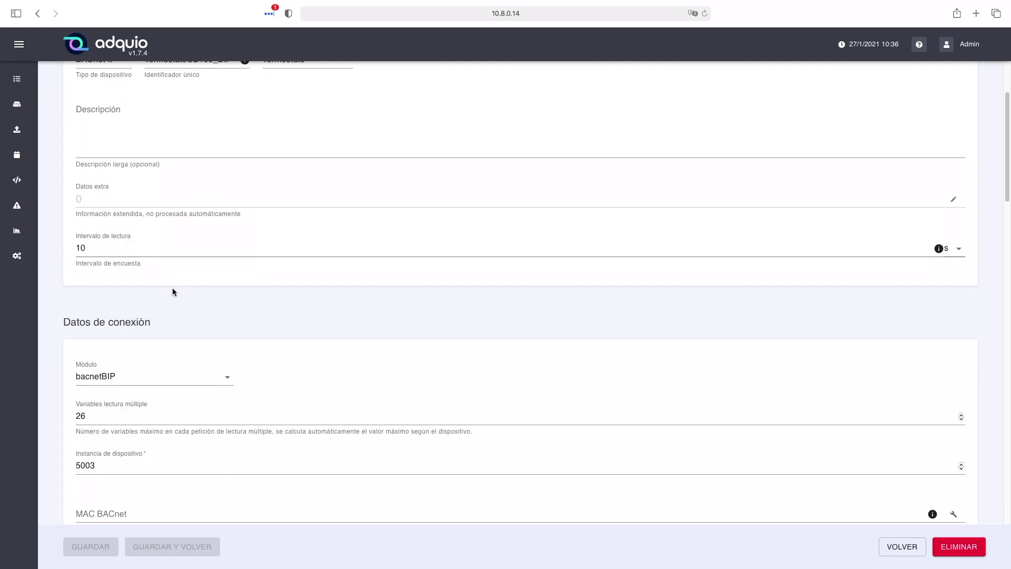
scroll(176, 289, "down", 1)
scroll(179, 287, "down", 1)
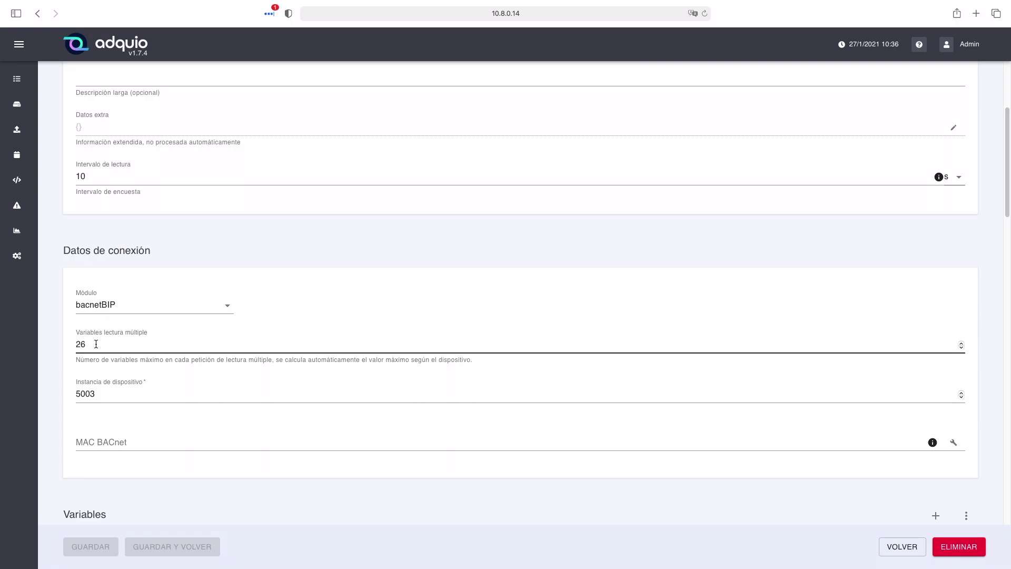
left_click(153, 385)
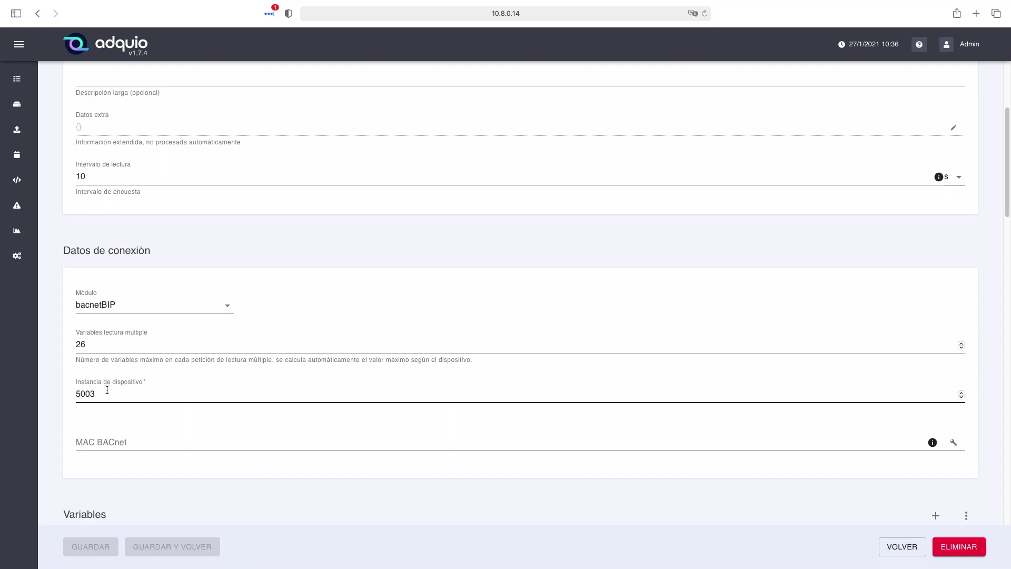
- Generate the device's BACnet MAC with the assistant from IP address 192.168.0.100 and port 4500
left_click(180, 445)
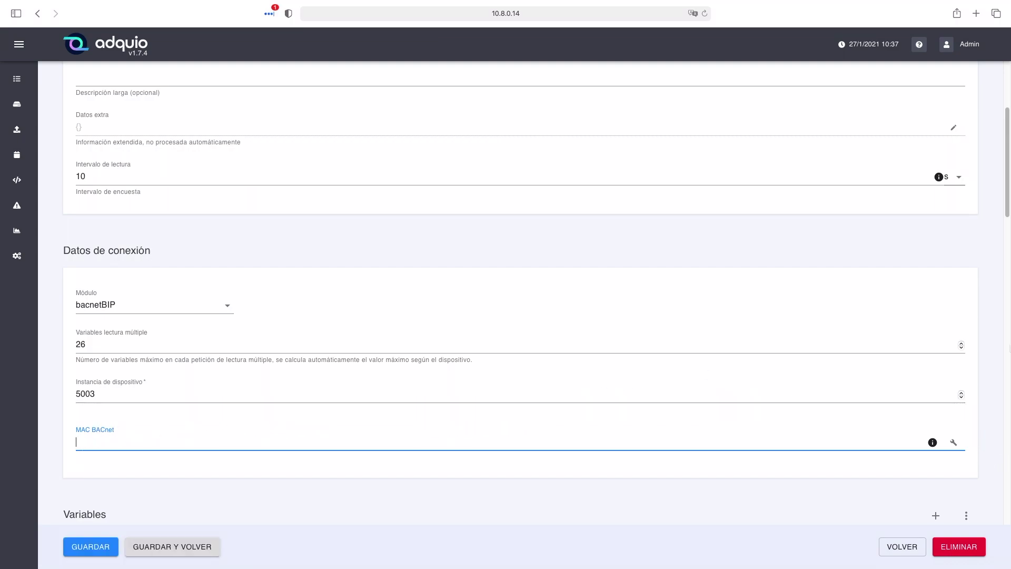
left_click(953, 442)
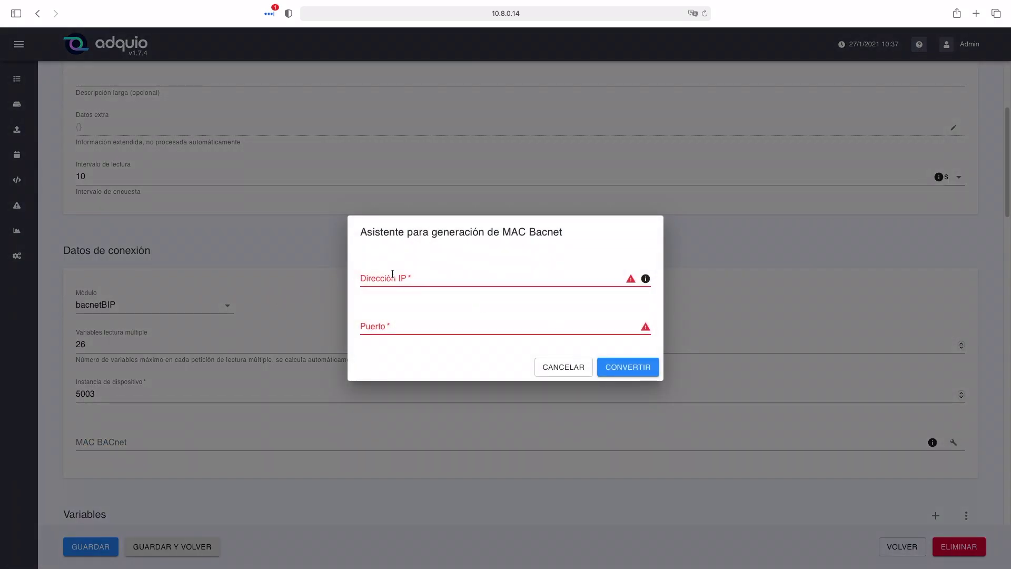
left_click(392, 279)
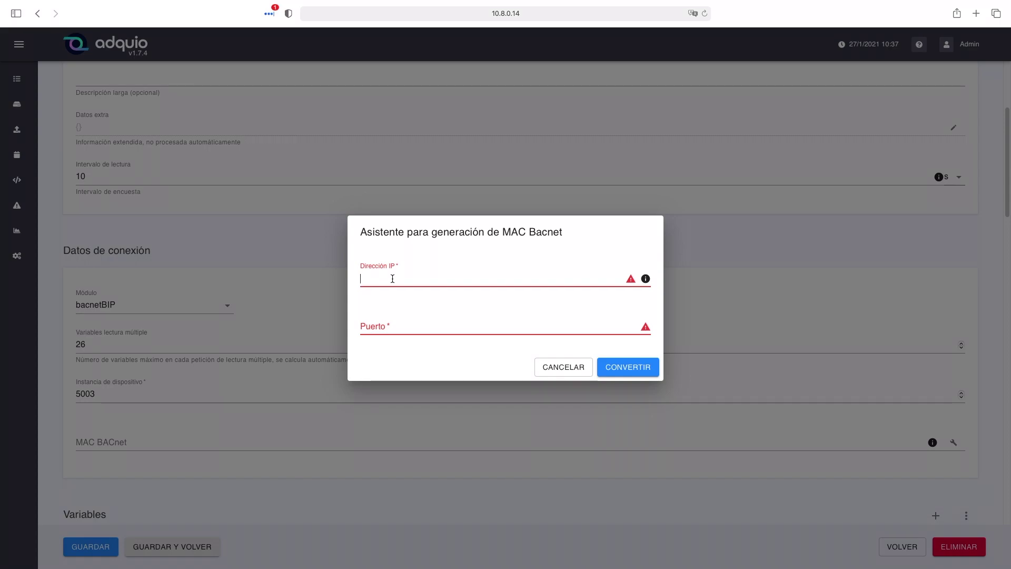
type("192.168.0.100")
key("Tab")
type("4")
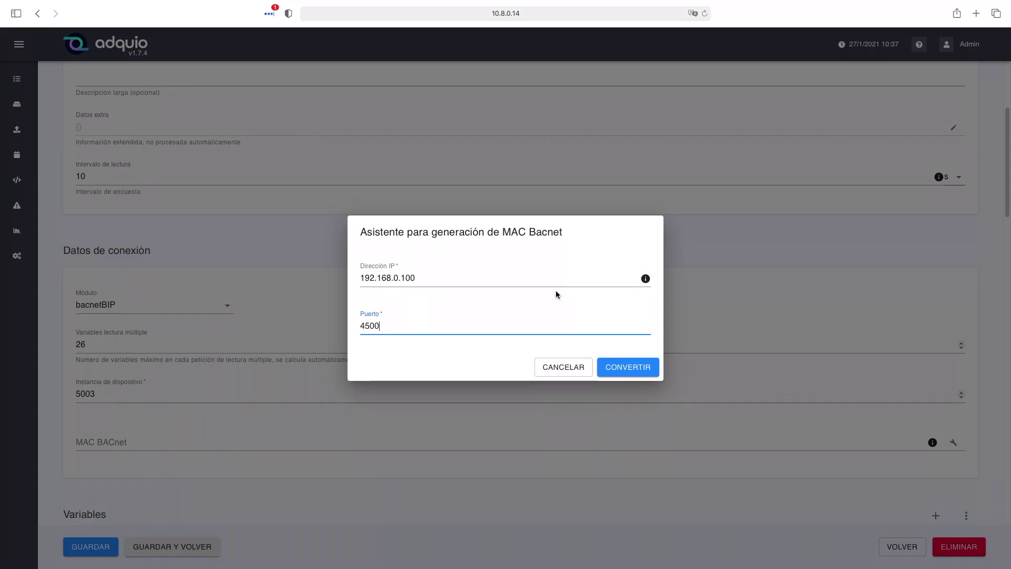
left_click(626, 367)
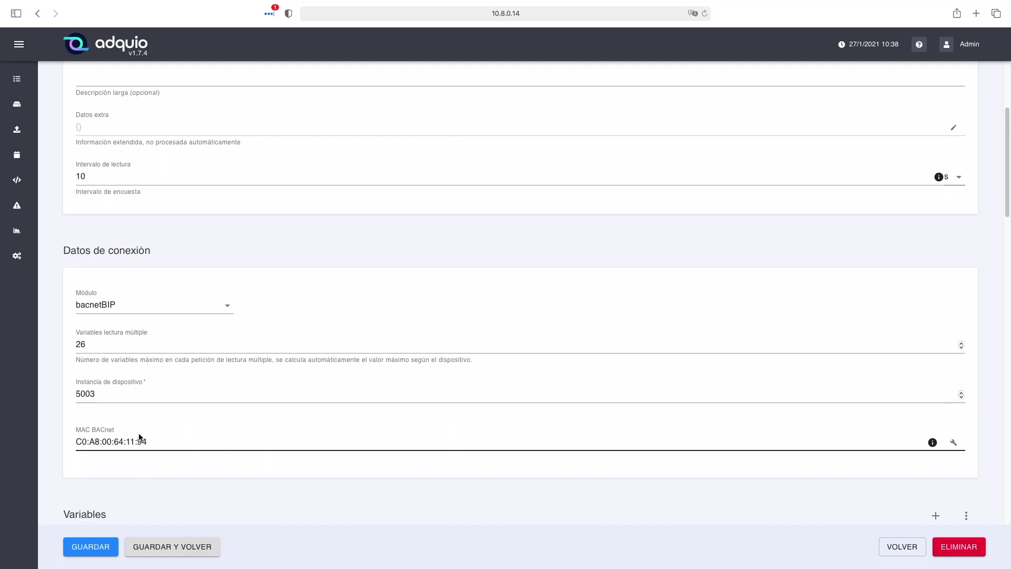
- Clear the generated address from the device's BACnet MAC field
left_click(94, 447)
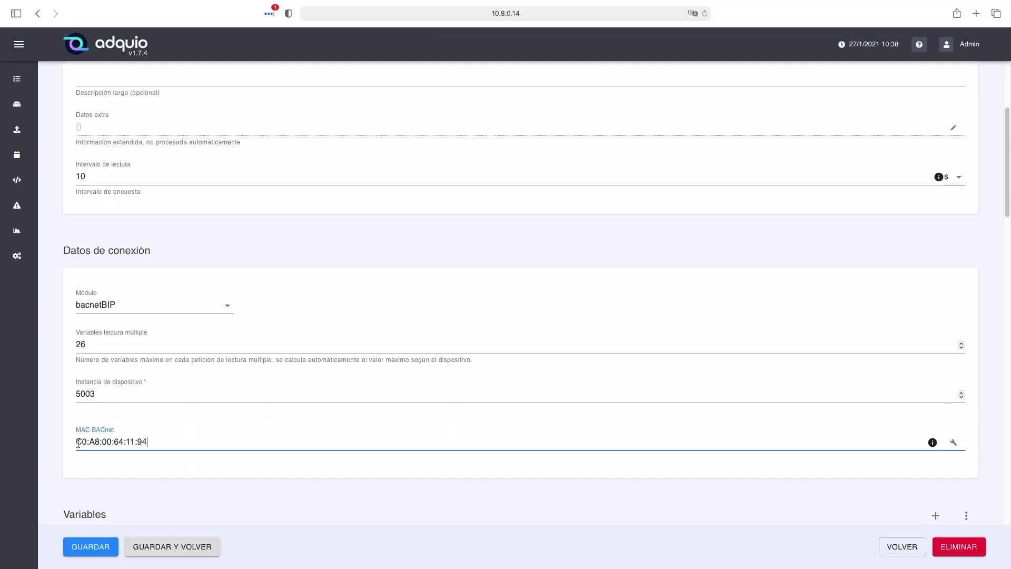
left_click_drag(161, 444, 33, 443)
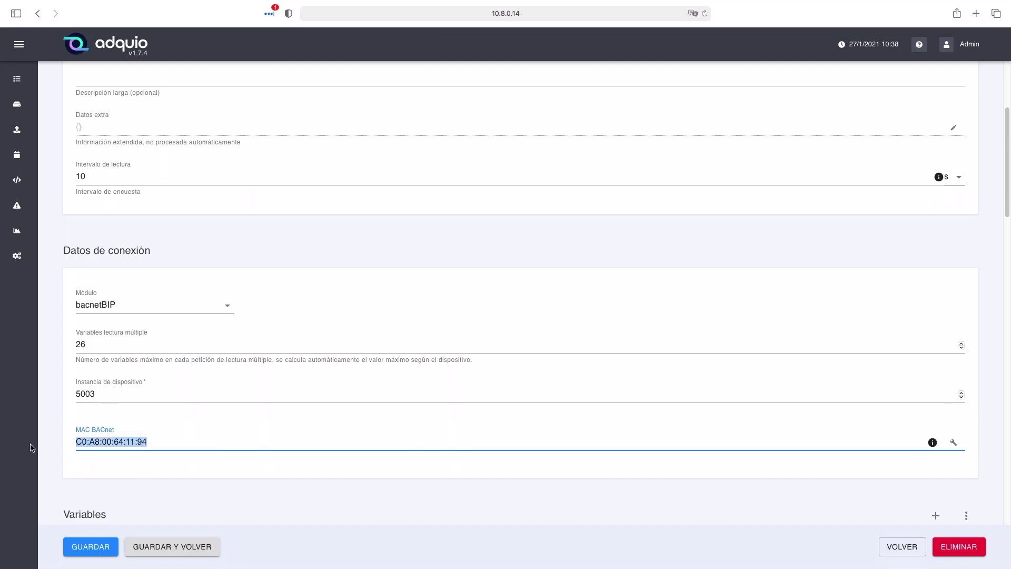
key("BackSpace")
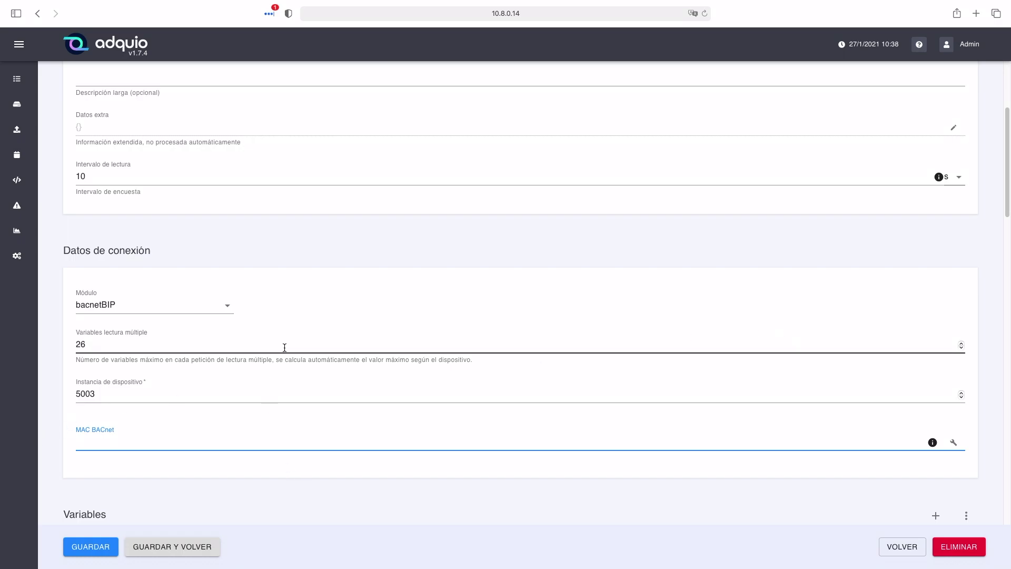
- Review the BACnet IP thermostat's form from its identification fields to the BACnet object, instance, property and application tag columns of its variables
scroll(285, 352, "up", 2)
scroll(287, 357, "up", 1)
scroll(293, 353, "down", 2)
scroll(293, 350, "up", 3)
scroll(287, 356, "up", 2)
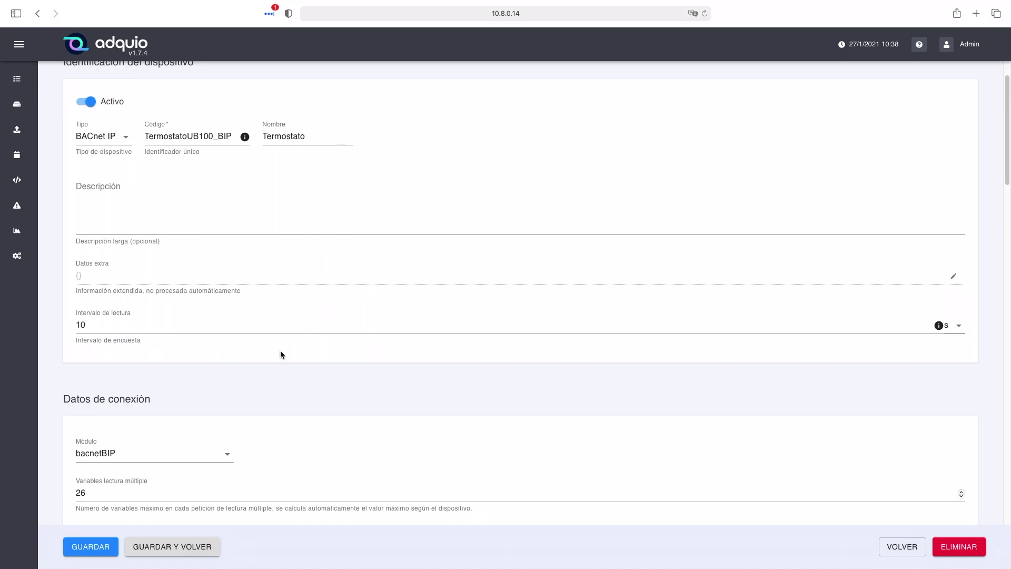
scroll(282, 352, "up", 3)
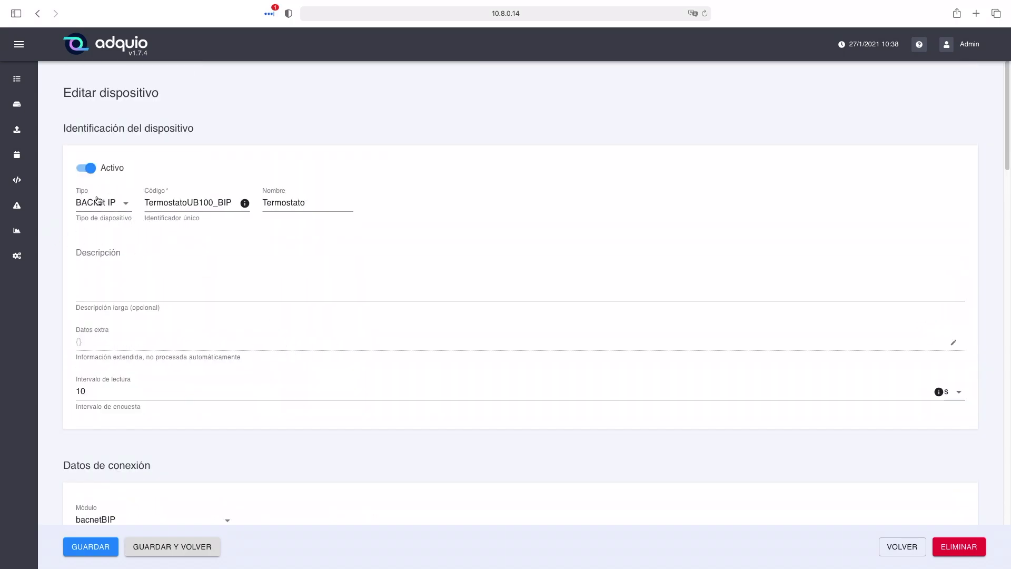
scroll(348, 313, "down", 4)
scroll(316, 321, "down", 4)
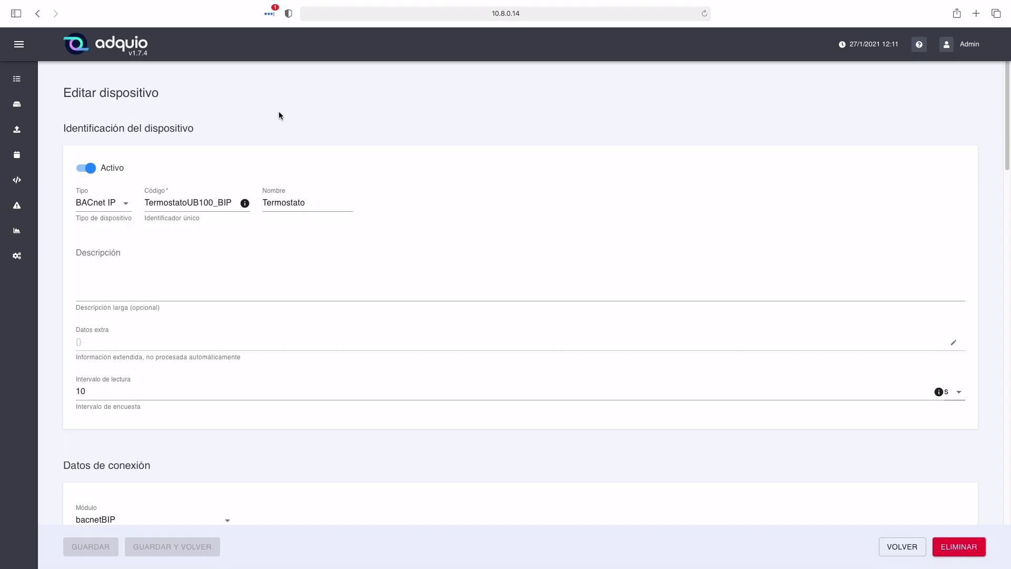
scroll(460, 227, "down", 7)
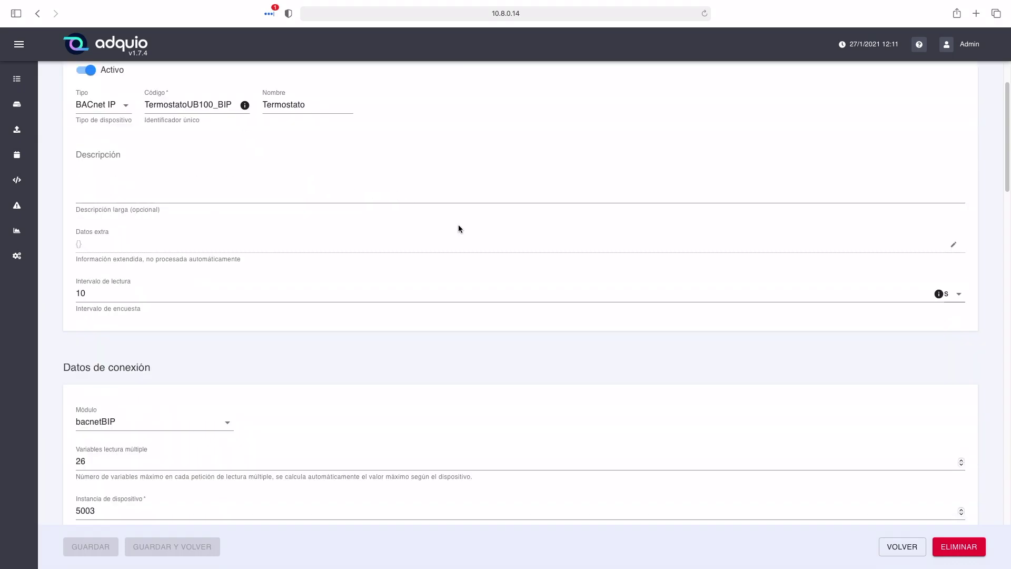
scroll(458, 222, "down", 6)
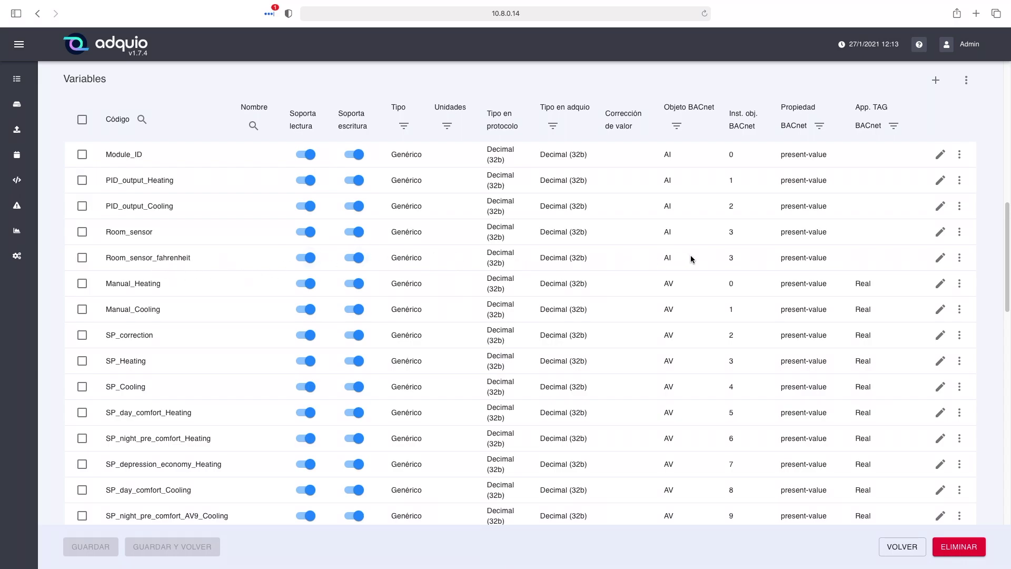
- Compare the settings of the Room_sensor and Room_sensor_fahrenheit variables, including the Fahrenheit variable's value converter and BACnet protocol configuration
left_click(939, 233)
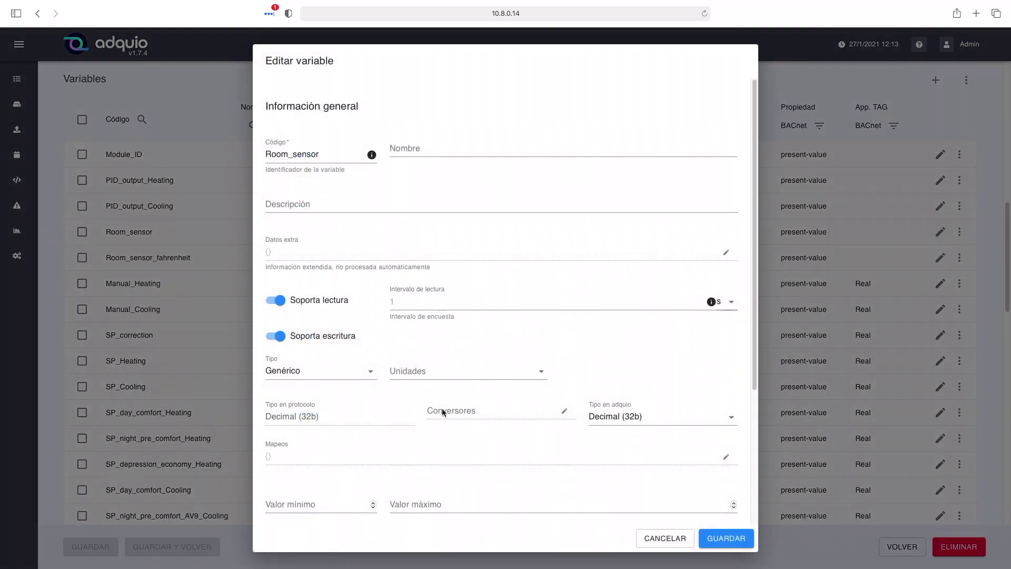
left_click(665, 538)
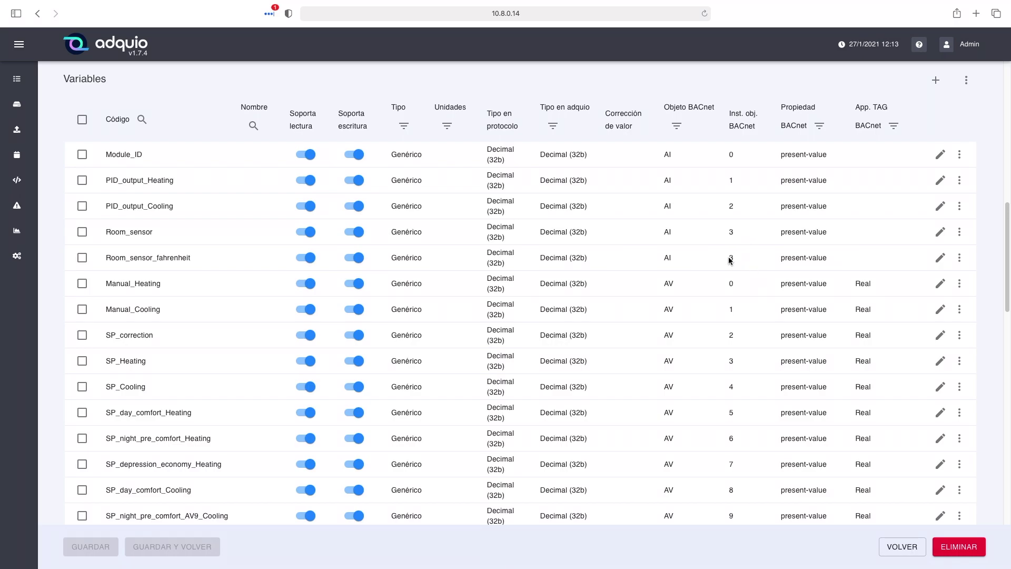
left_click(941, 258)
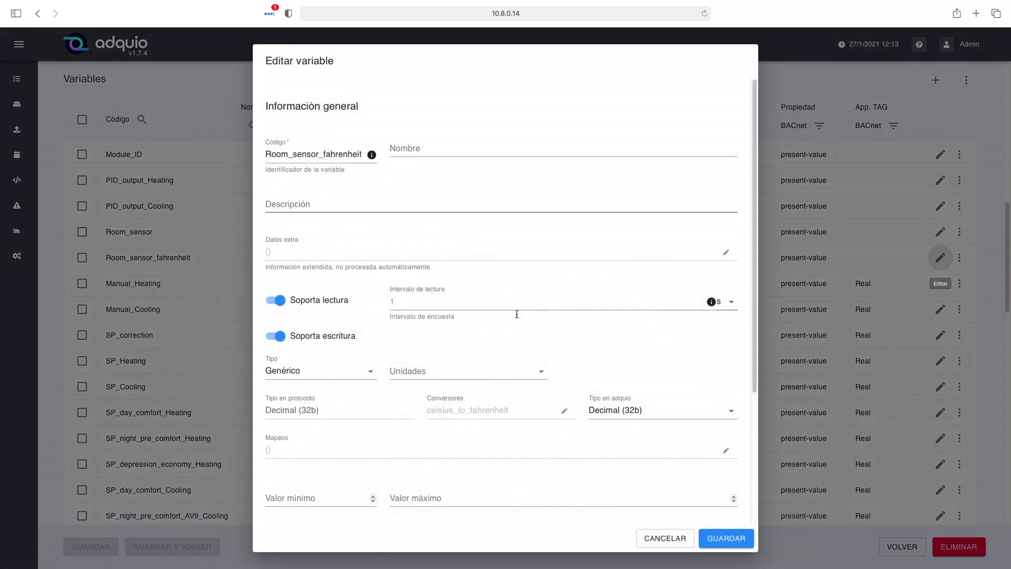
left_click(564, 411)
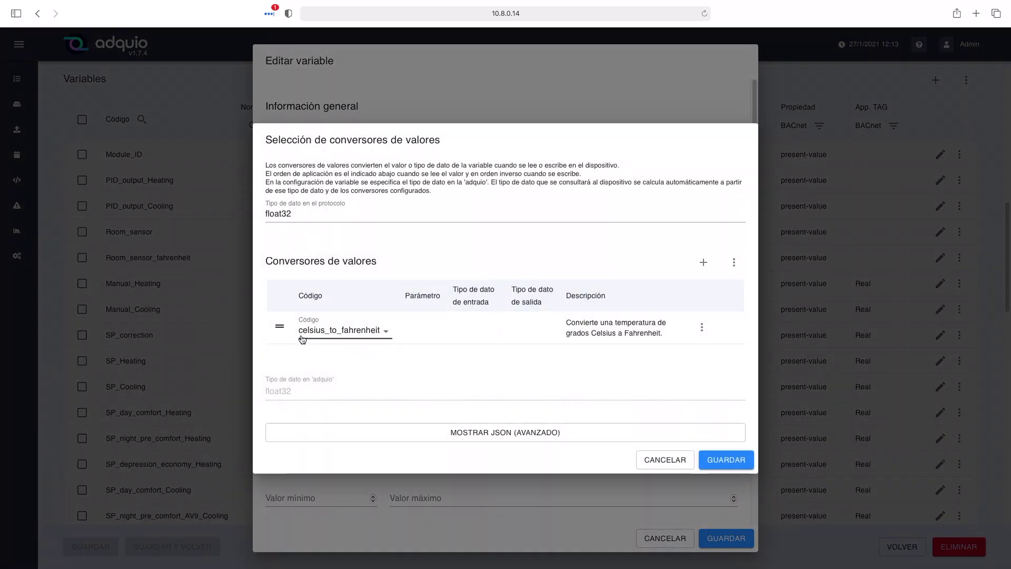
left_click(661, 460)
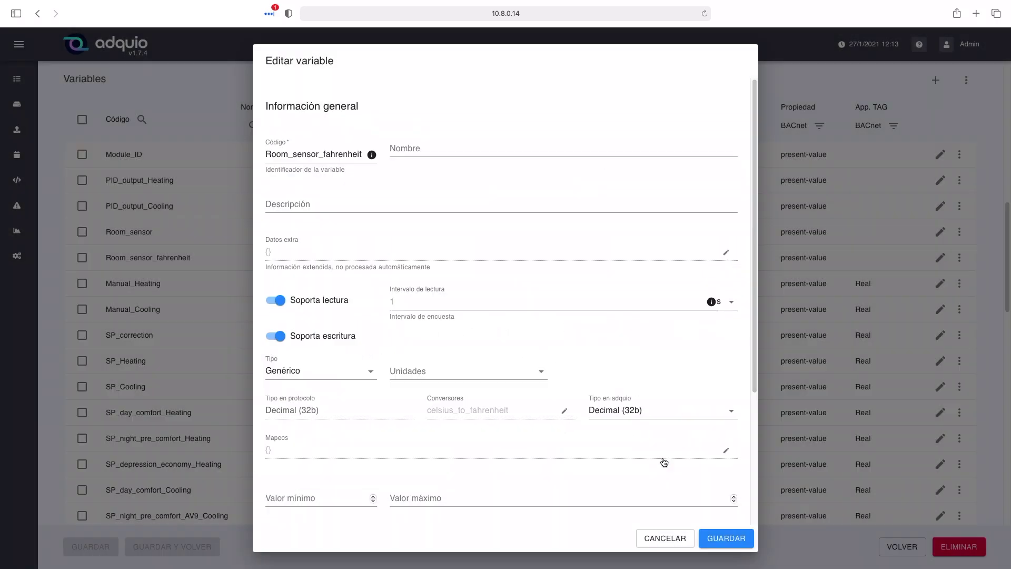
scroll(494, 428, "down", 3)
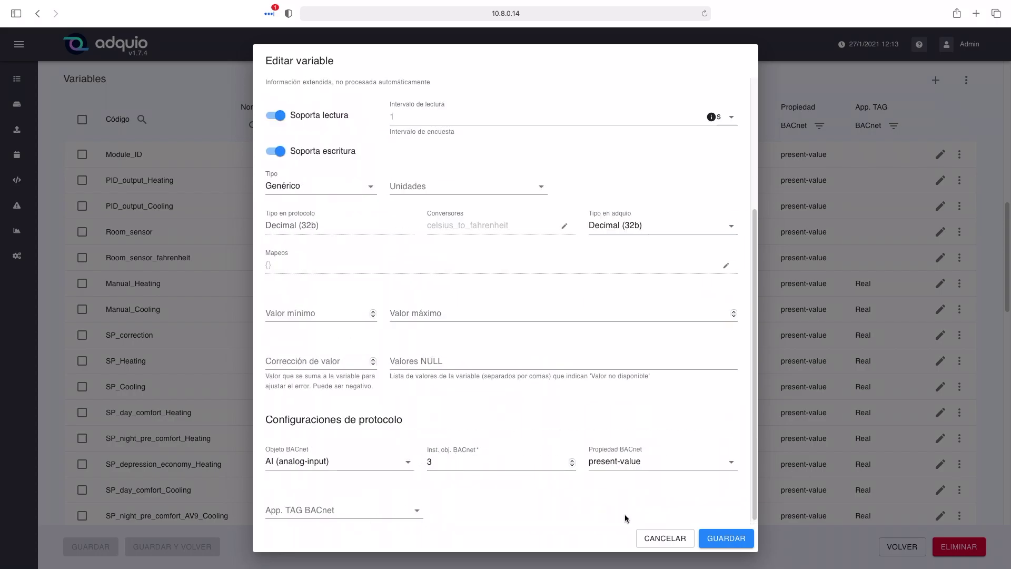
left_click(664, 538)
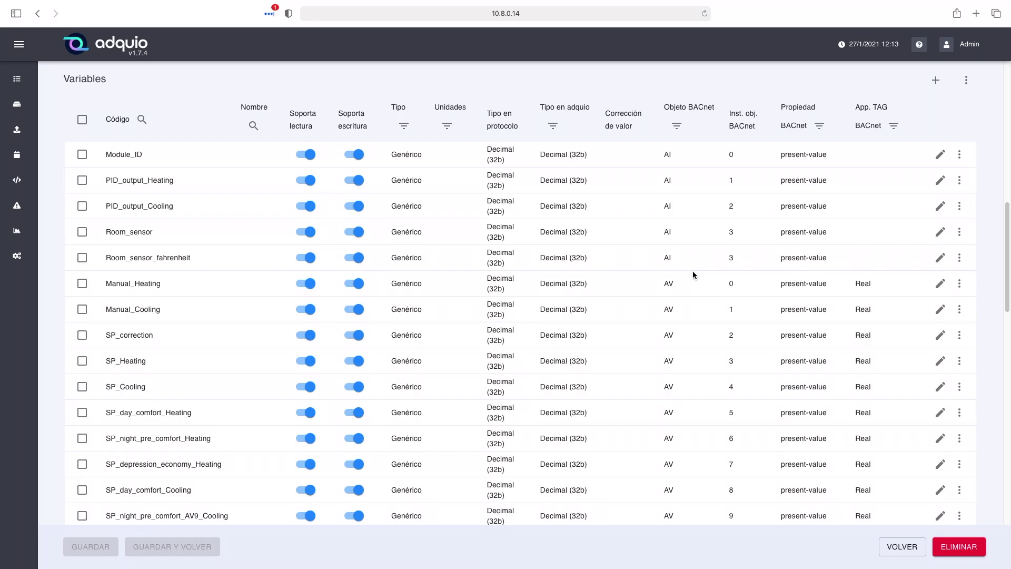
- Open the Manual_Heating variable for editing and review its code, read and write support, type, units, converters, data types and mappings
left_click(941, 284)
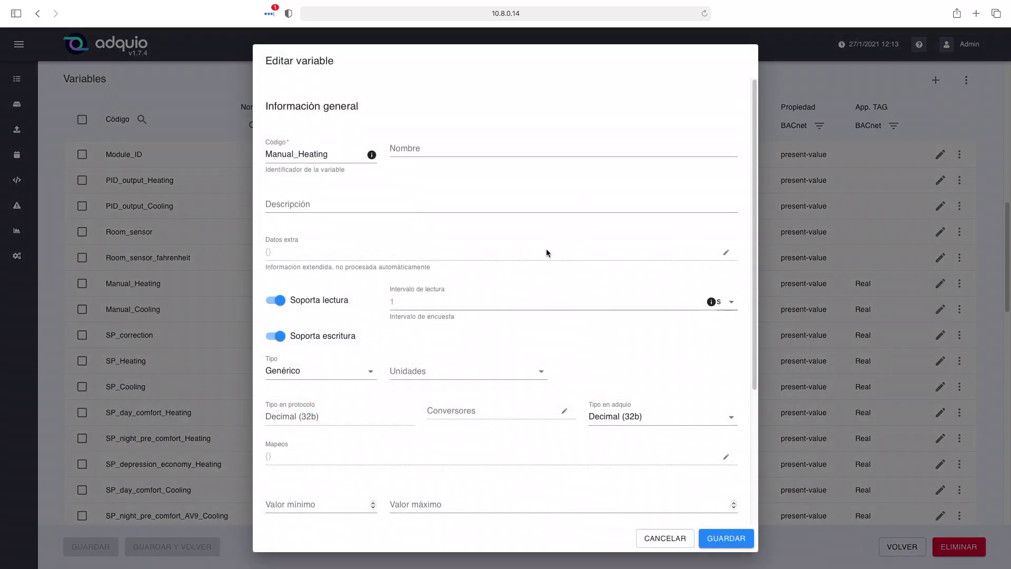
left_click(327, 156)
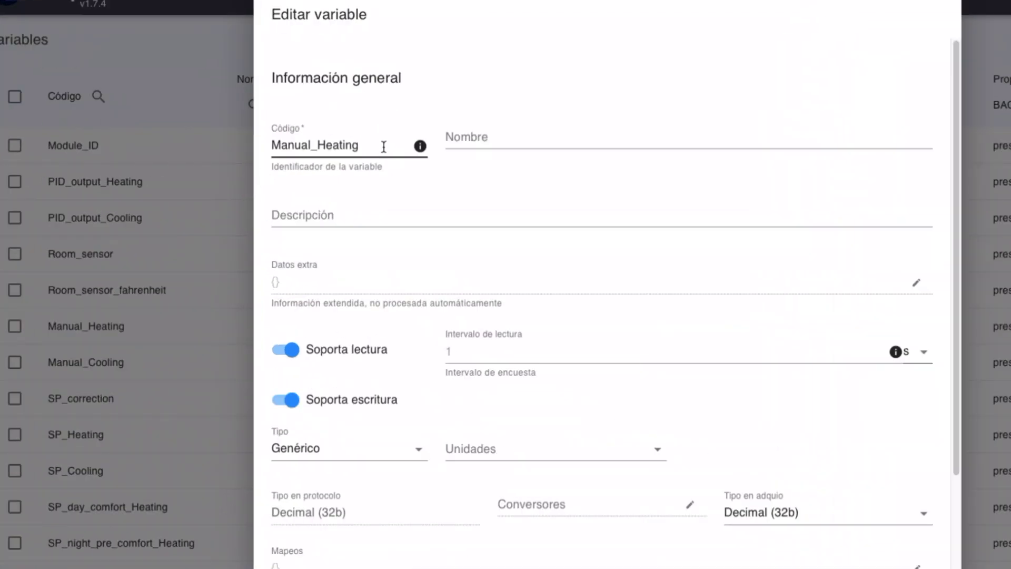
left_click(380, 143)
scroll(474, 284, "down", 1)
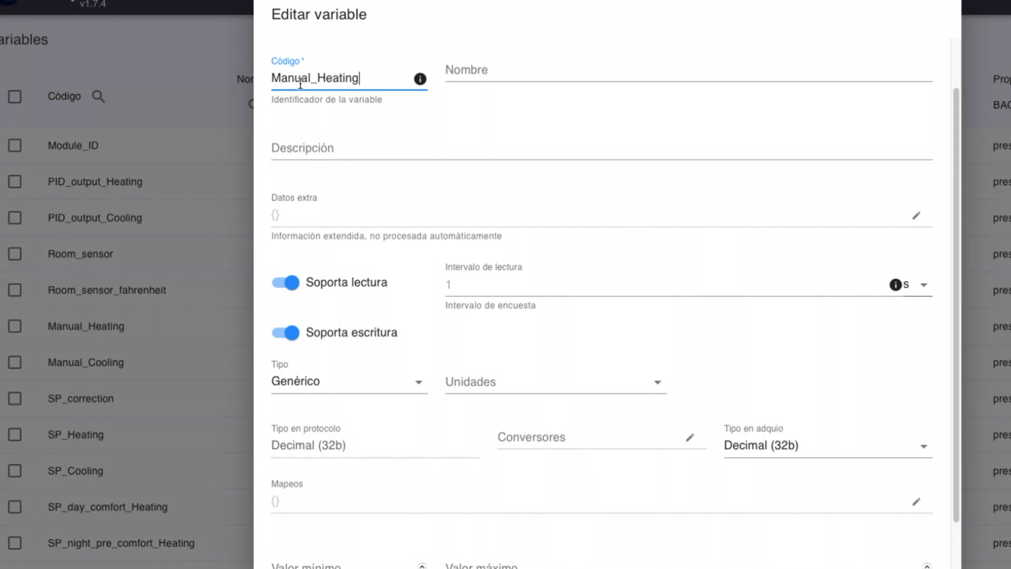
scroll(454, 285, "down", 1)
scroll(454, 285, "down", 1)
scroll(457, 282, "down", 1)
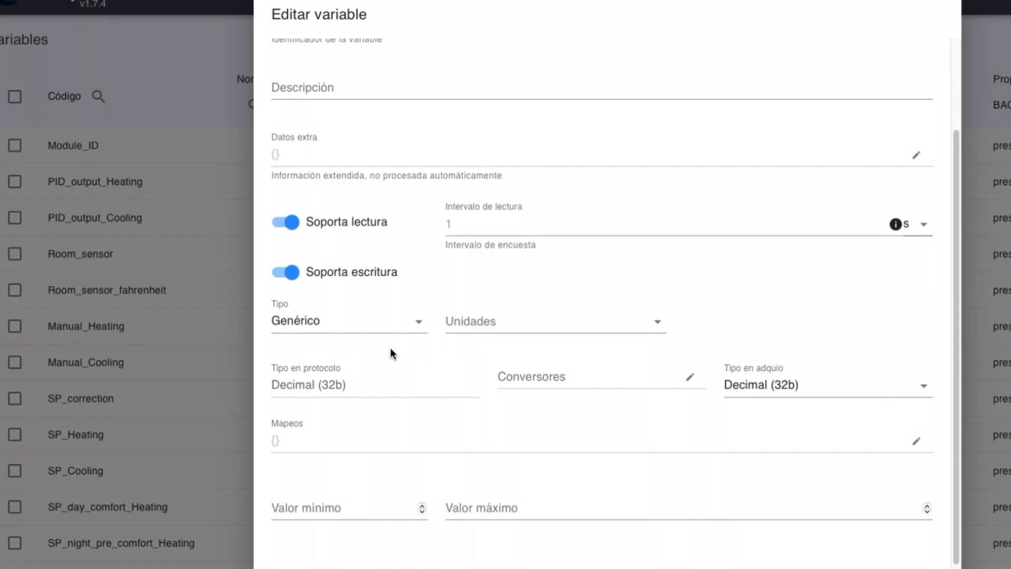
scroll(388, 351, "down", 1)
scroll(387, 347, "down", 1)
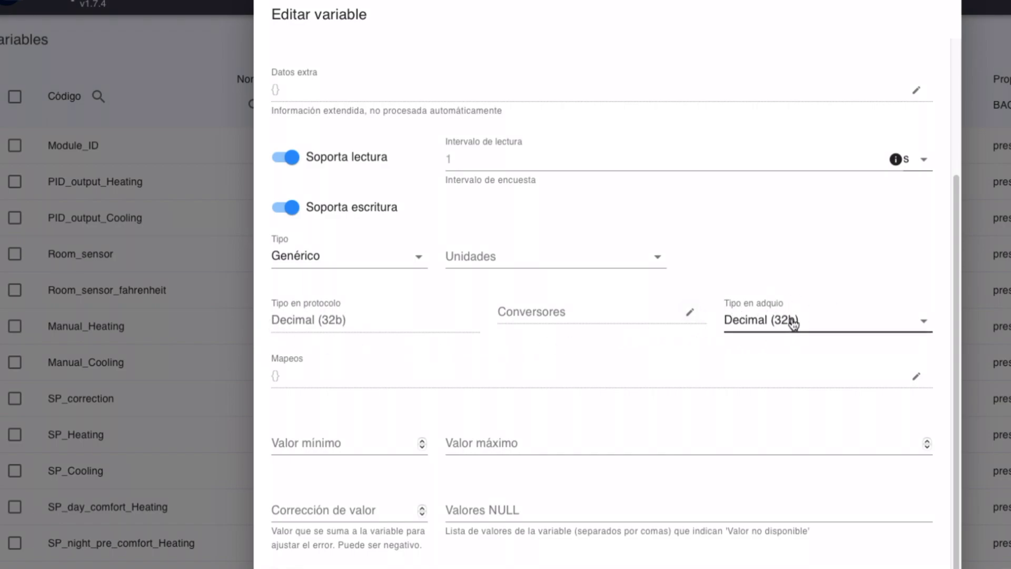
scroll(524, 353, "down", 2)
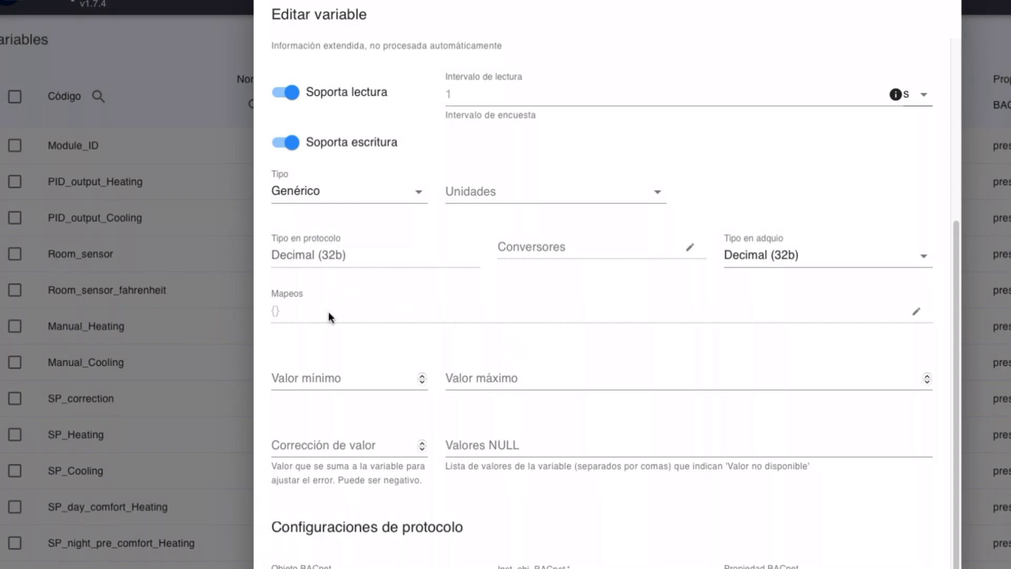
scroll(394, 307, "down", 2)
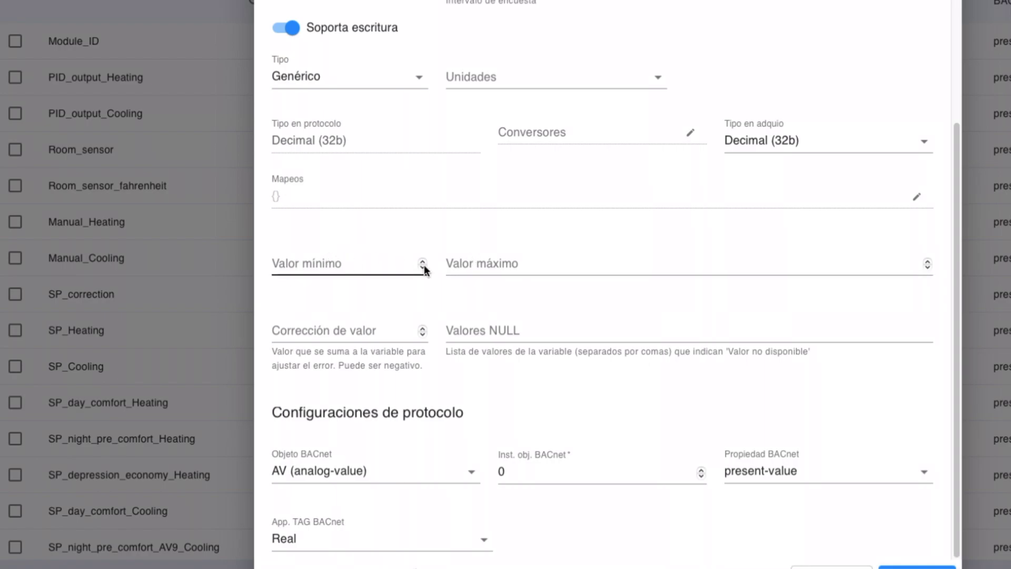
- Set the Manual_Heating variable's minimum value to 0 and its maximum value to 1
left_click(340, 264)
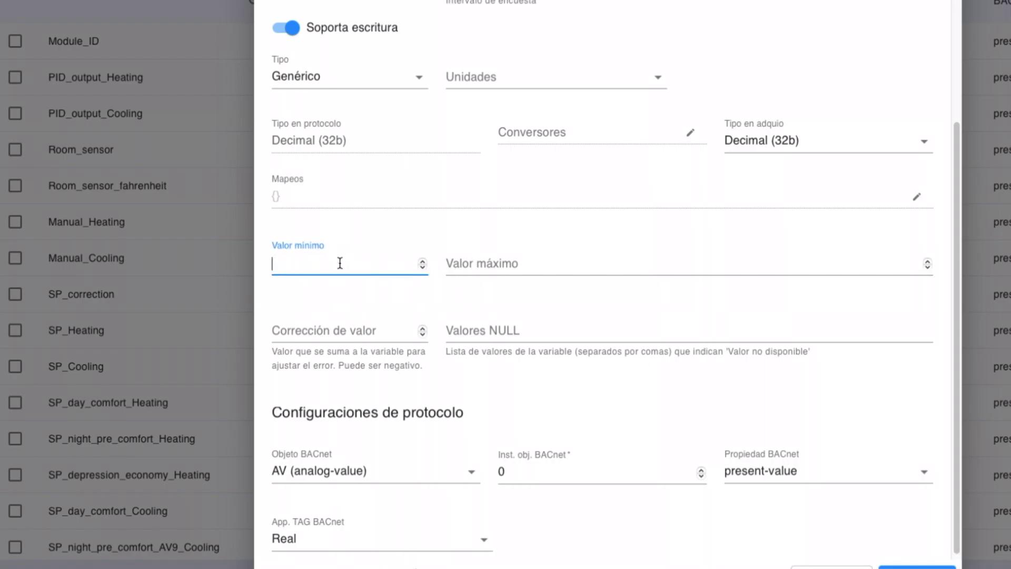
type("0")
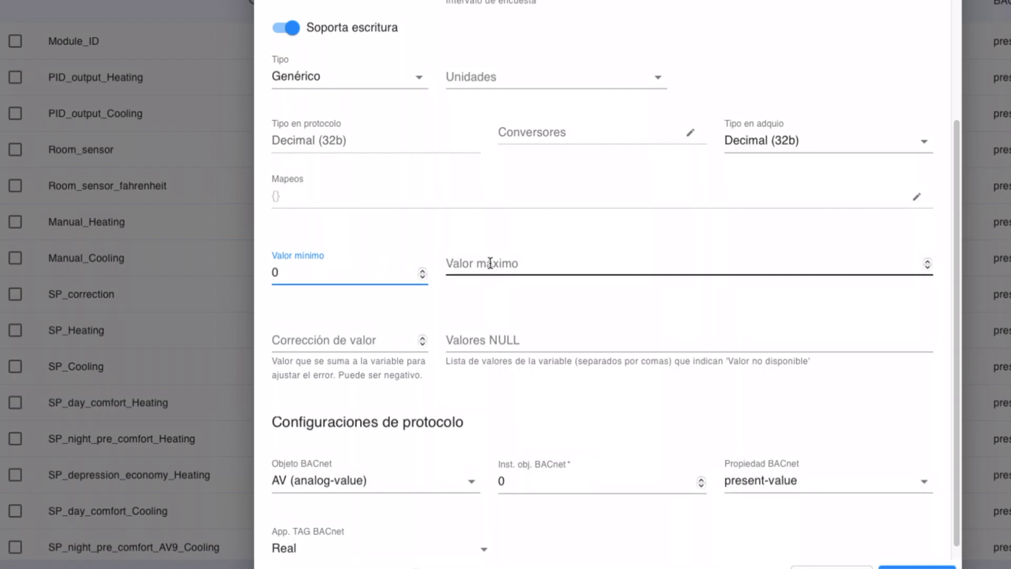
left_click(490, 263)
type("1")
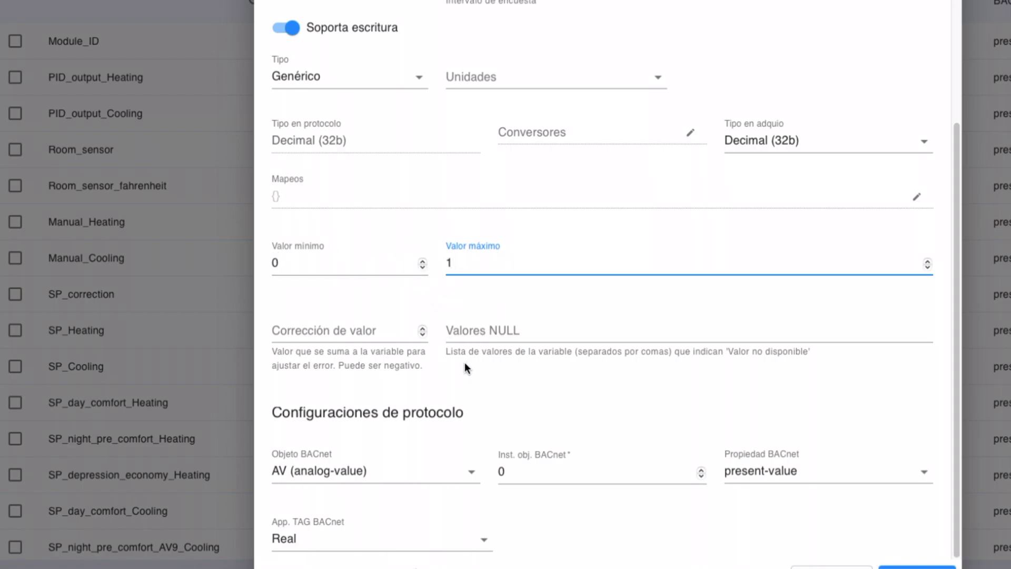
- Review Manual_Heating's BACnet object, instance and property options, choosing AV (analog-value) as the object and present-value as the property
scroll(465, 361, "down", 1)
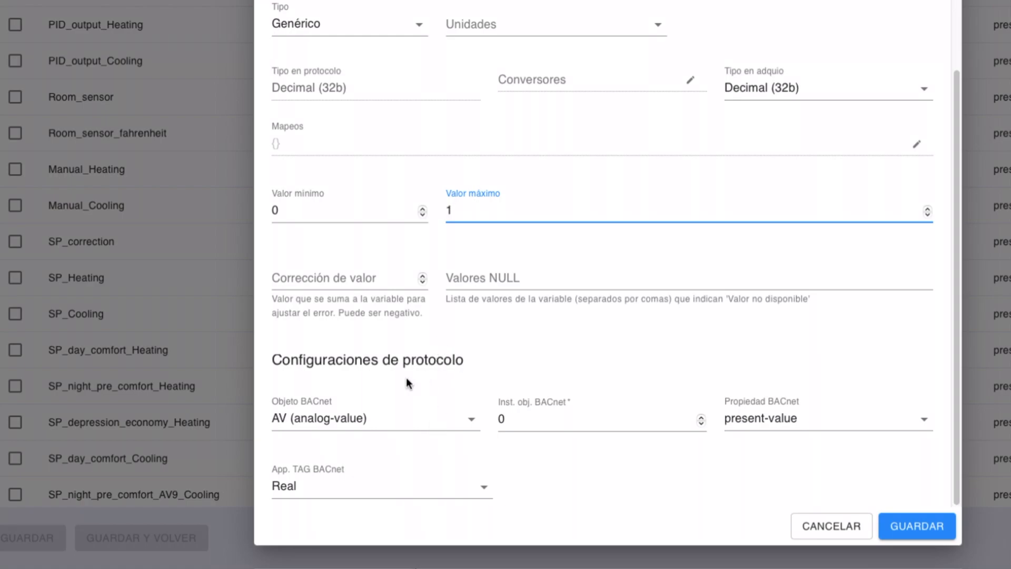
left_click(370, 421)
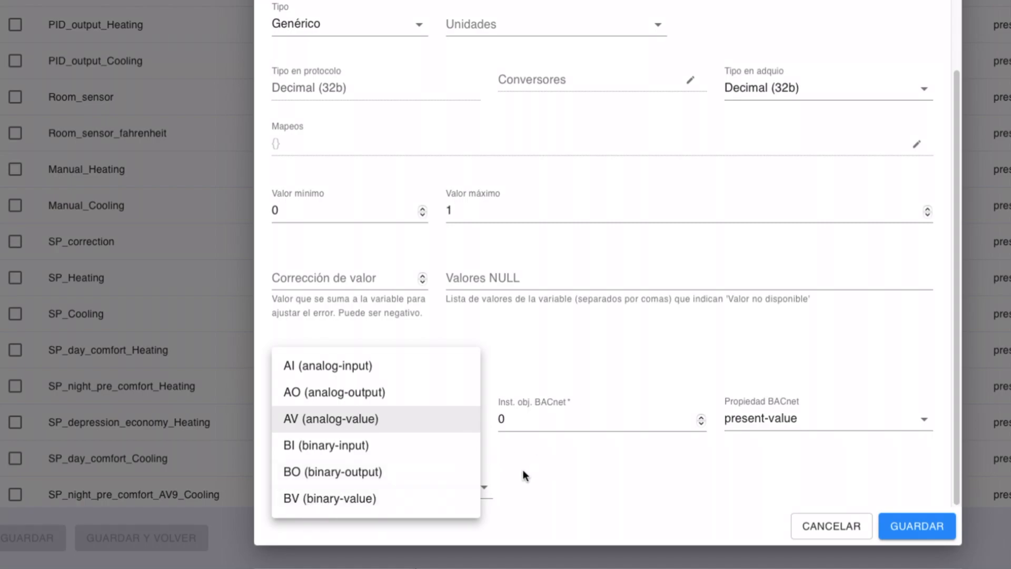
left_click(350, 419)
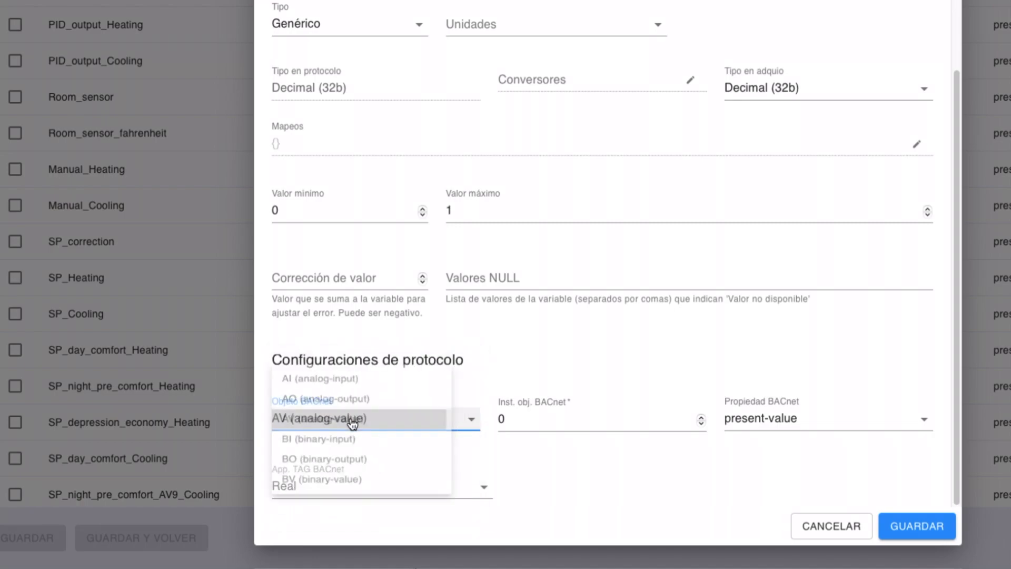
left_click(544, 422)
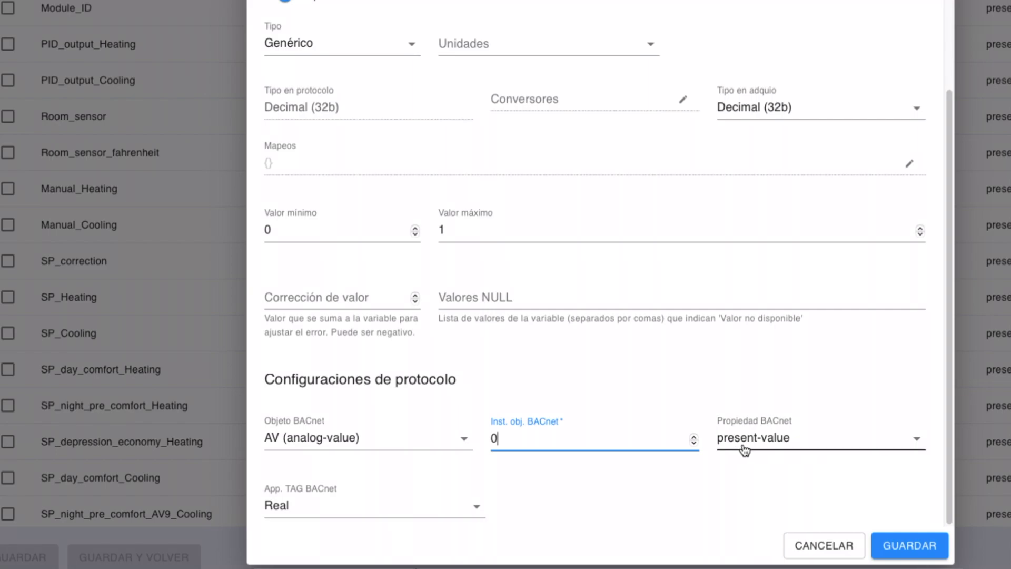
left_click(760, 440)
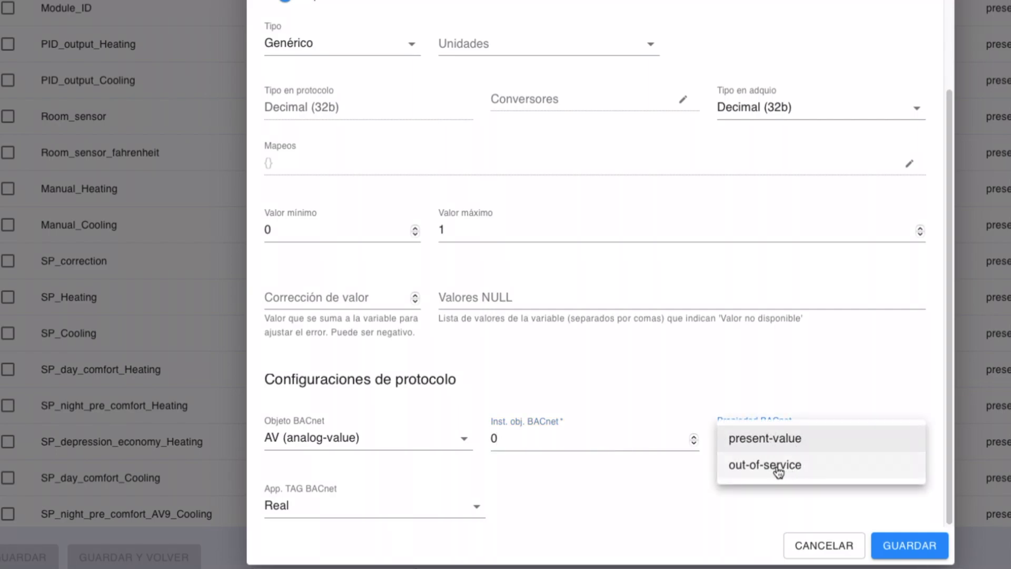
left_click(756, 437)
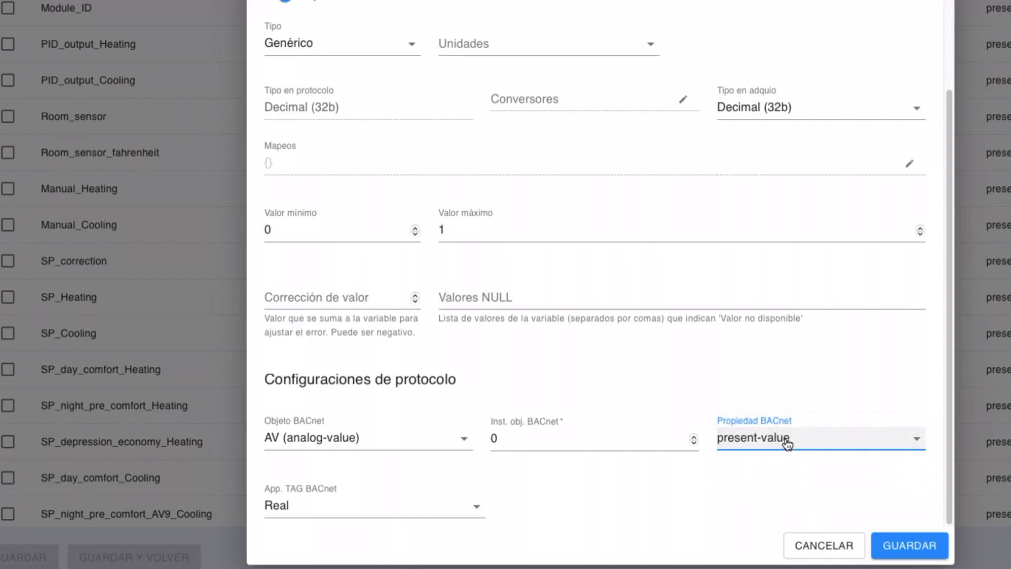
- Review the BACnet application tag options for Manual_Heating and choose Real
left_click(358, 512)
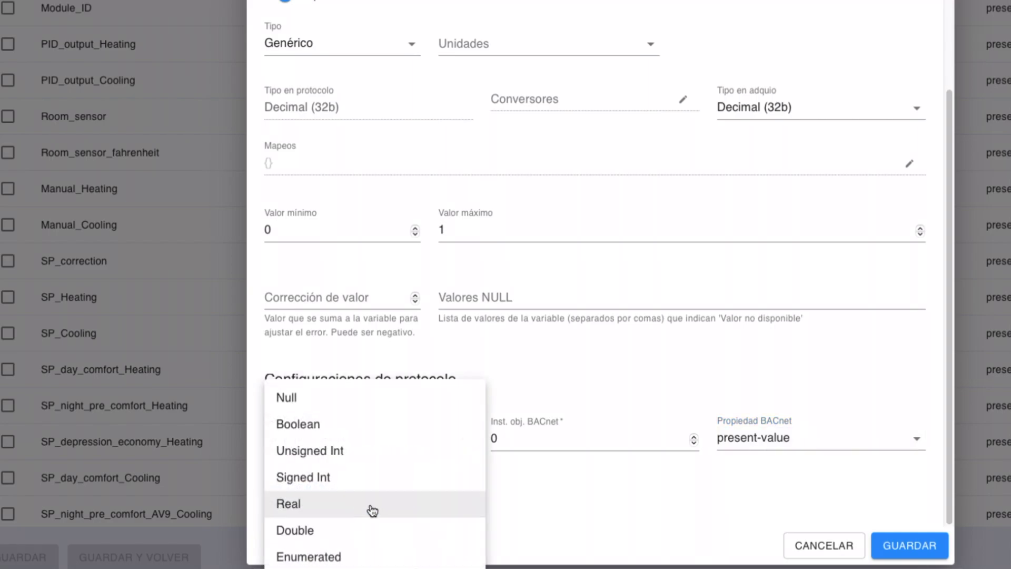
left_click(373, 510)
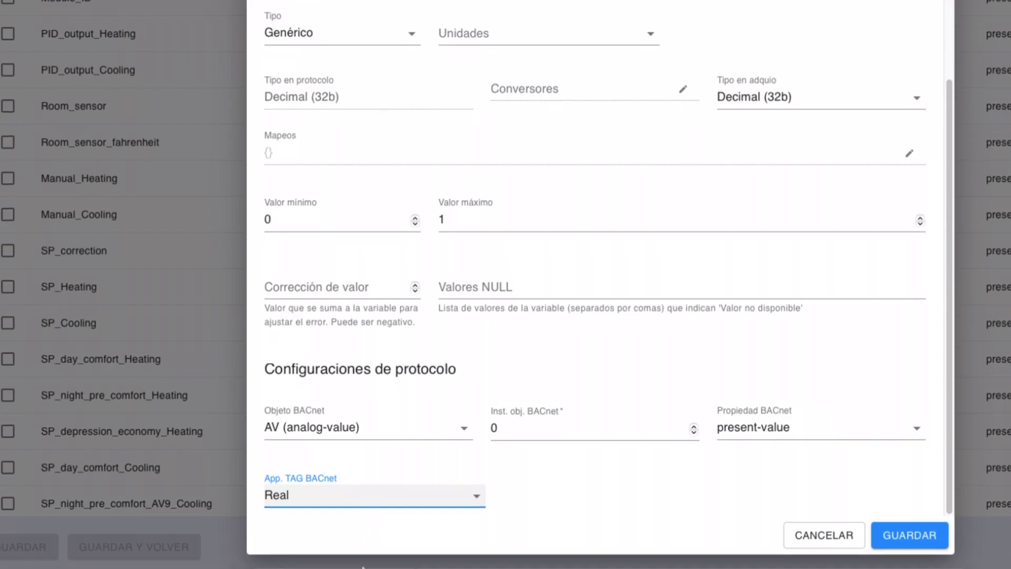
left_click(376, 490)
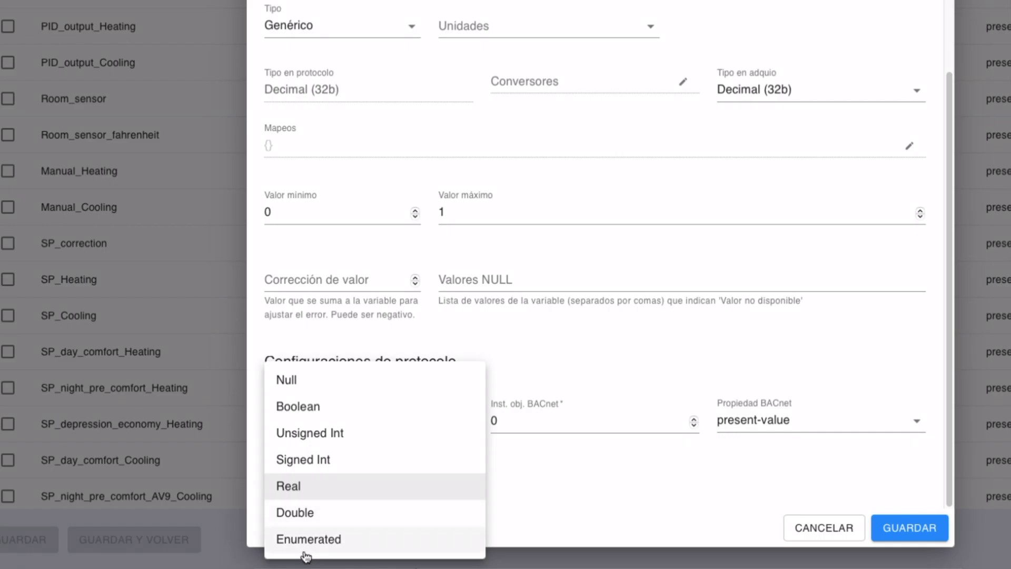
left_click(514, 488)
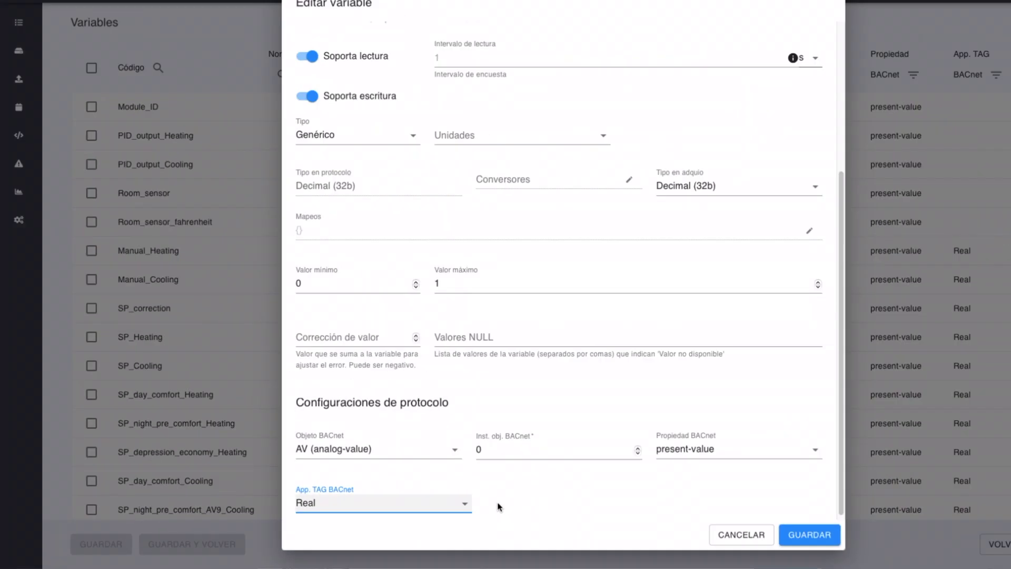
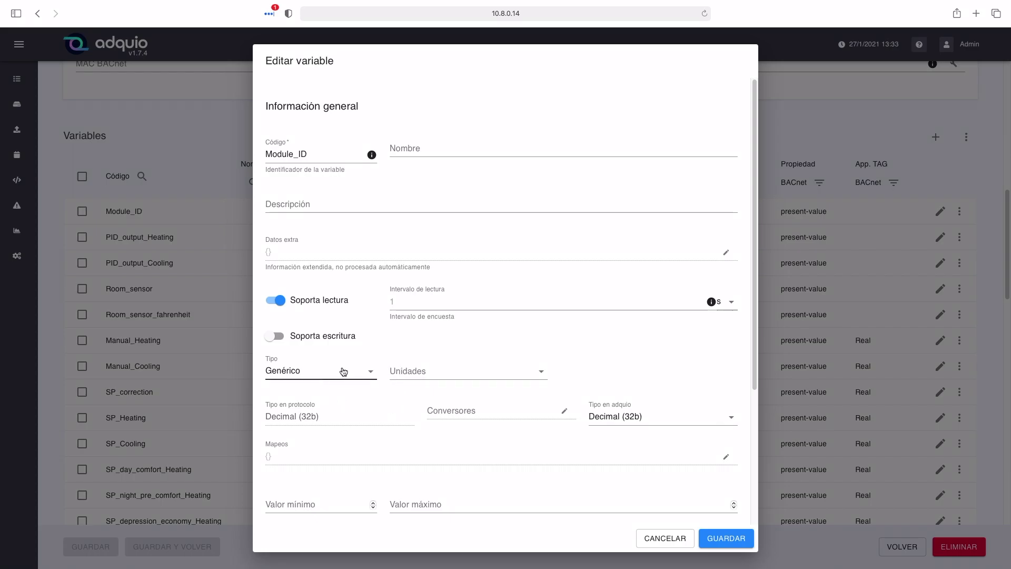
- Review Module_ID's BACnet object, instance and property options, choosing present-value as the property
scroll(435, 361, "down", 4)
scroll(435, 361, "down", 3)
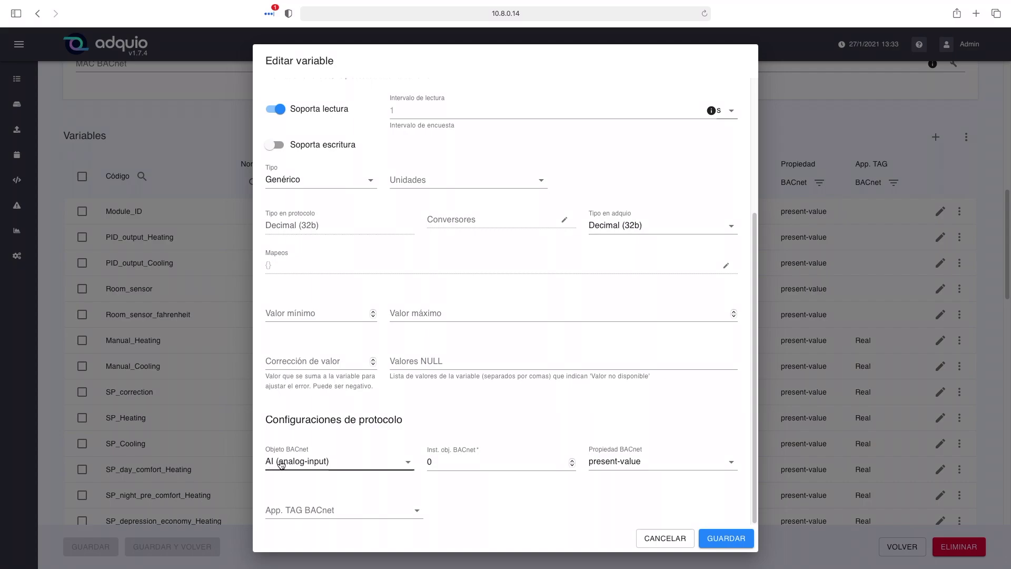
left_click(426, 460)
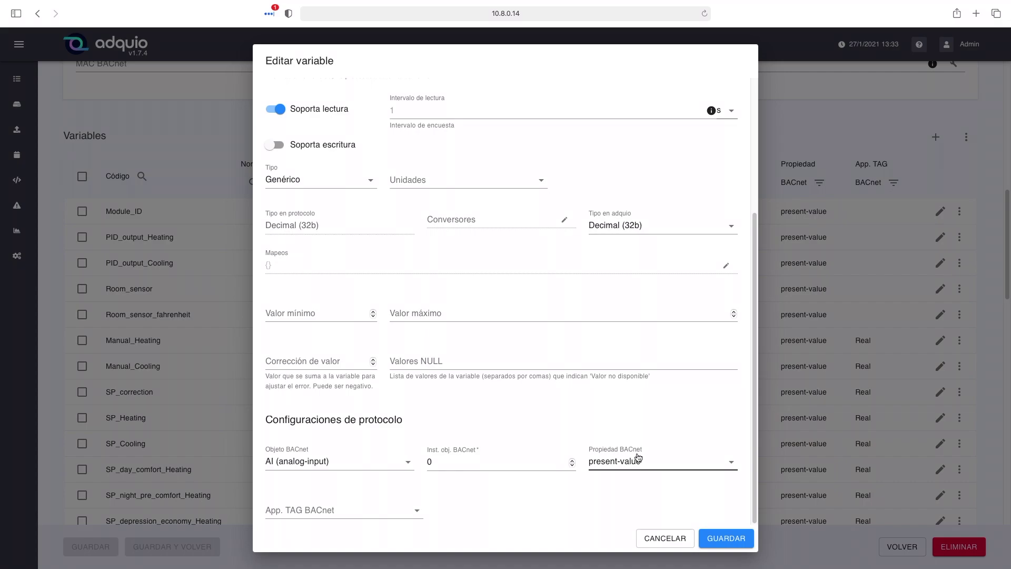
left_click(610, 462)
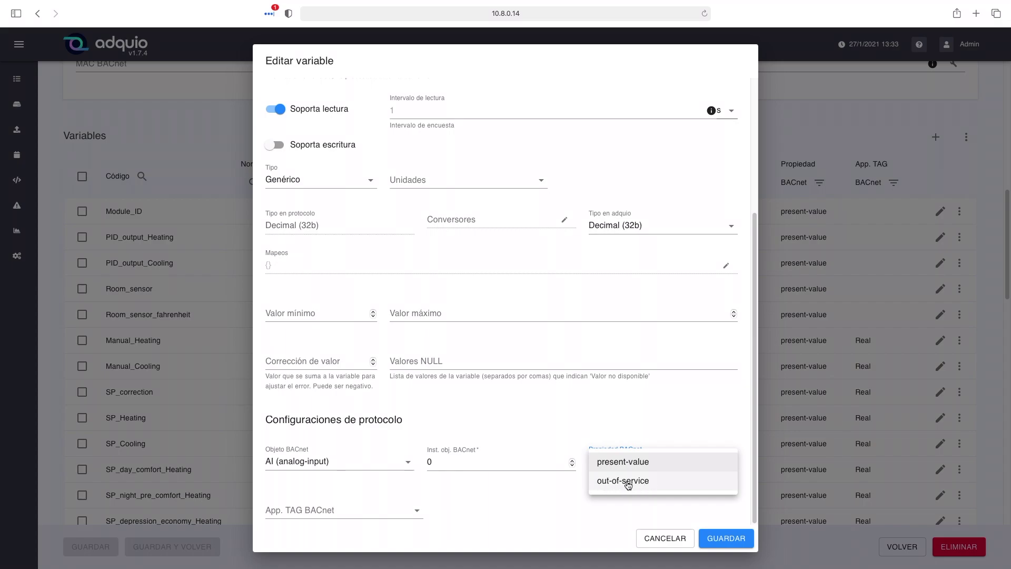
left_click(624, 462)
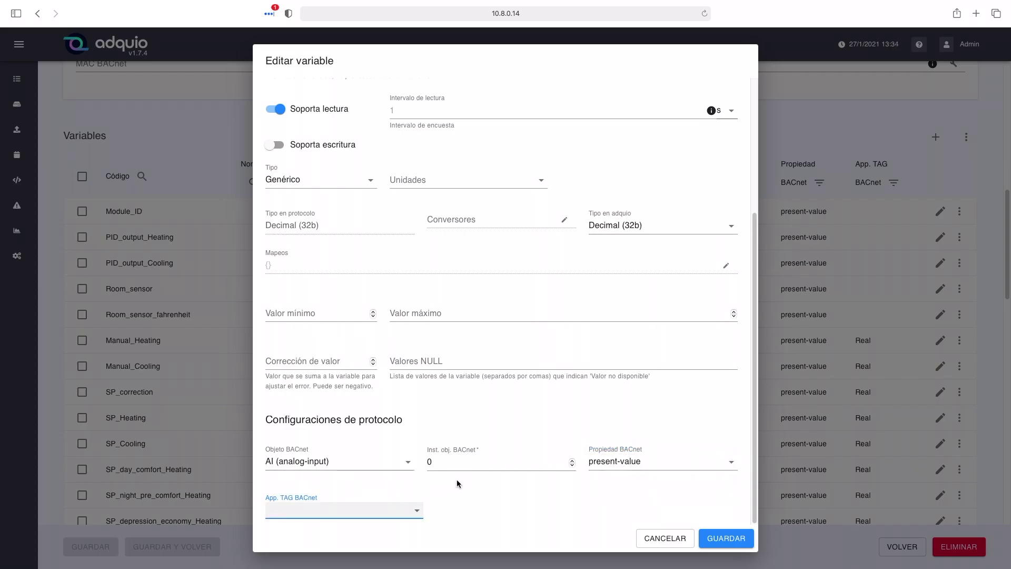
- Review Module_ID's code, read and write support, data types and BACnet protocol settings, and close the variable without saving
scroll(457, 484, "up", 4)
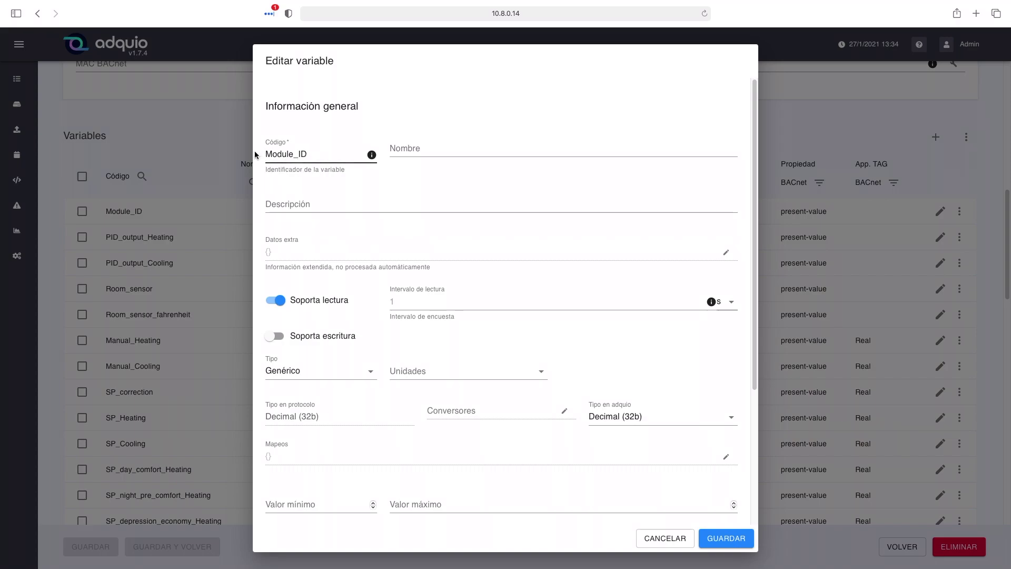
scroll(331, 164, "down", 1)
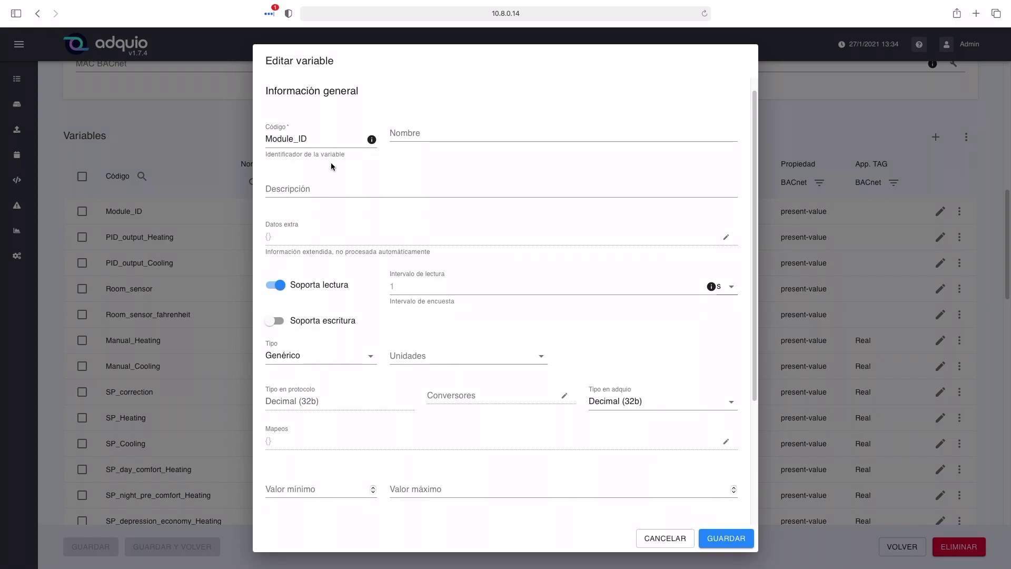
scroll(337, 179, "down", 4)
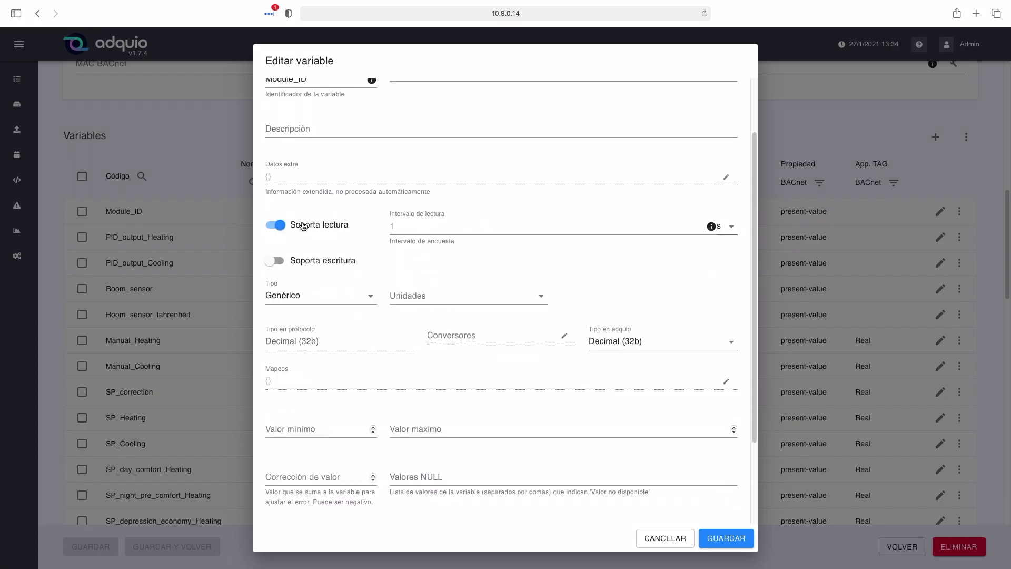
scroll(334, 232, "down", 1)
scroll(333, 230, "down", 1)
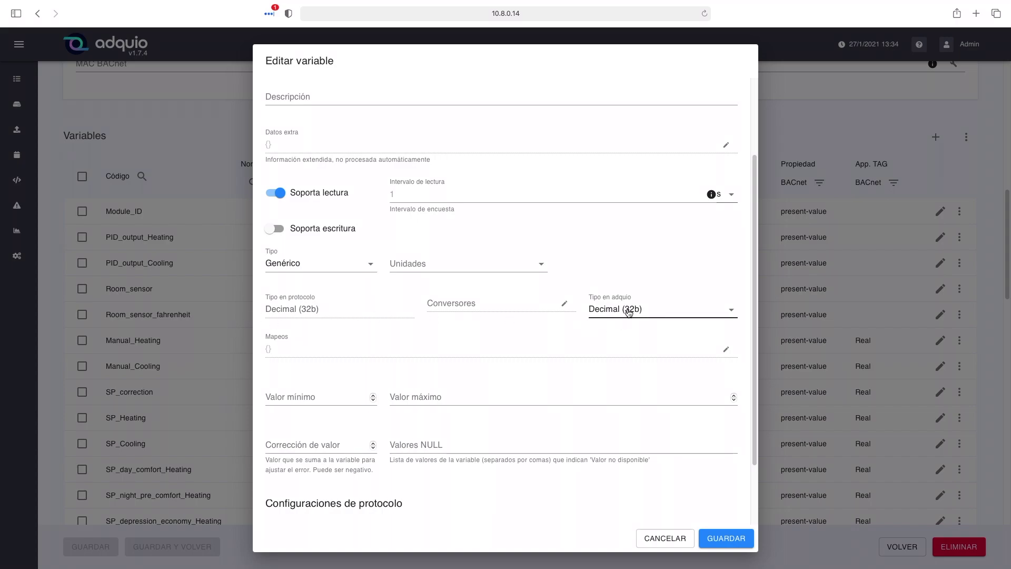
scroll(358, 320, "down", 1)
scroll(364, 318, "down", 5)
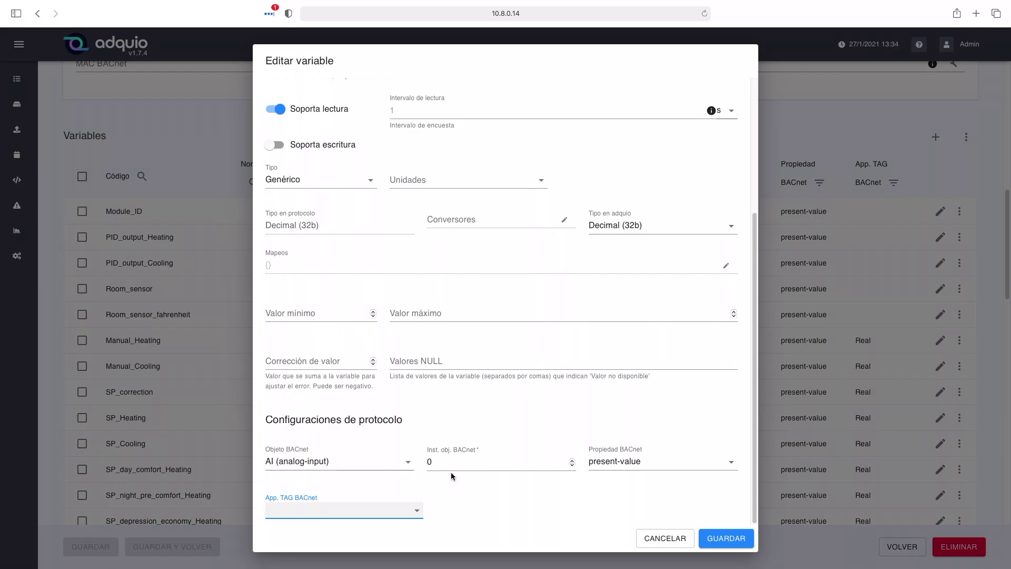
left_click(661, 537)
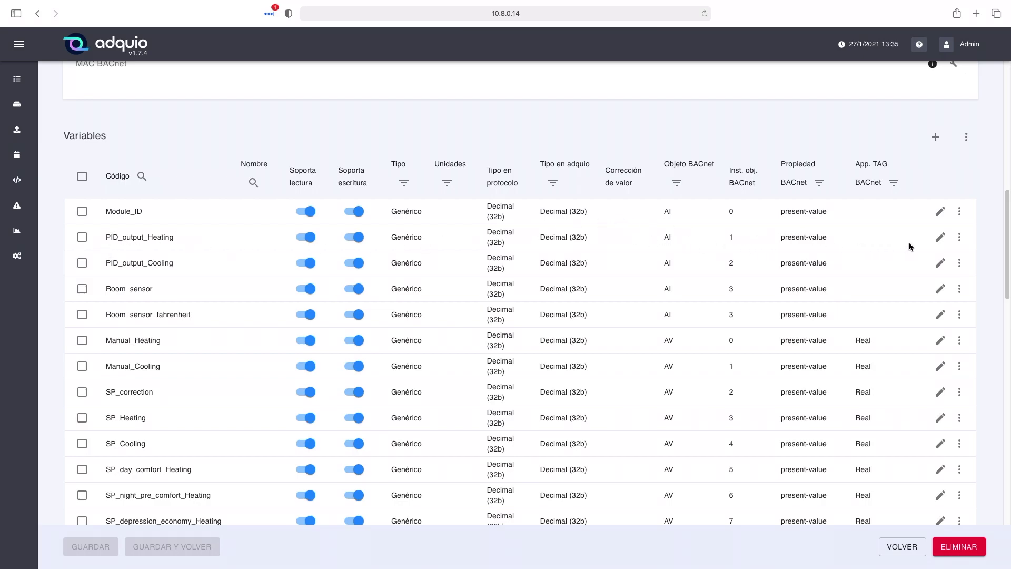
- Open the PID_output_Heating variable for editing and turn off its write support
left_click(939, 238)
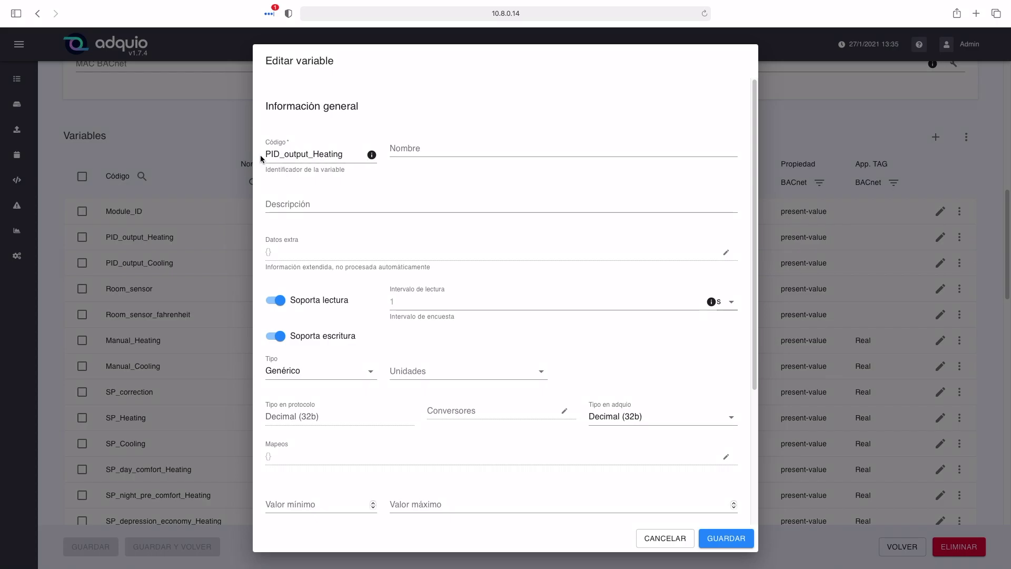
left_click(274, 338)
scroll(425, 349, "down", 3)
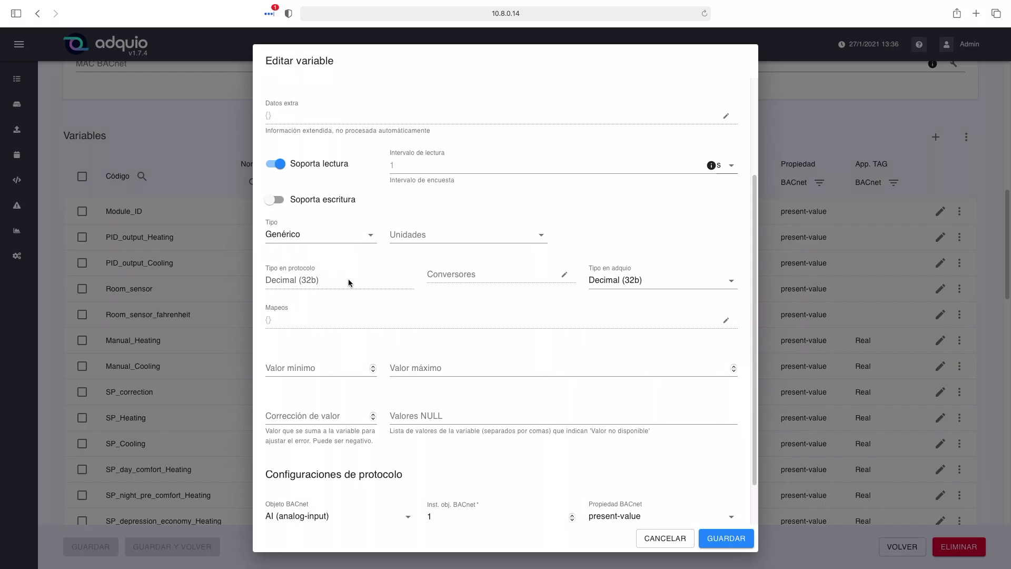
scroll(348, 279, "down", 2)
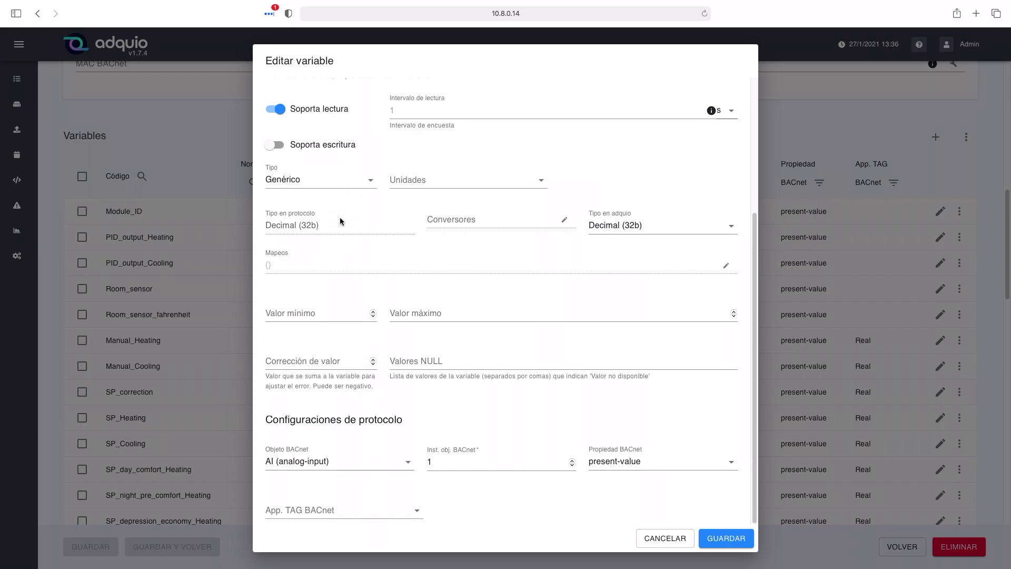
- Review PID_output_Heating's general information, data types and BACnet object, instance and property settings, and cancel the edit
scroll(342, 221, "up", 4)
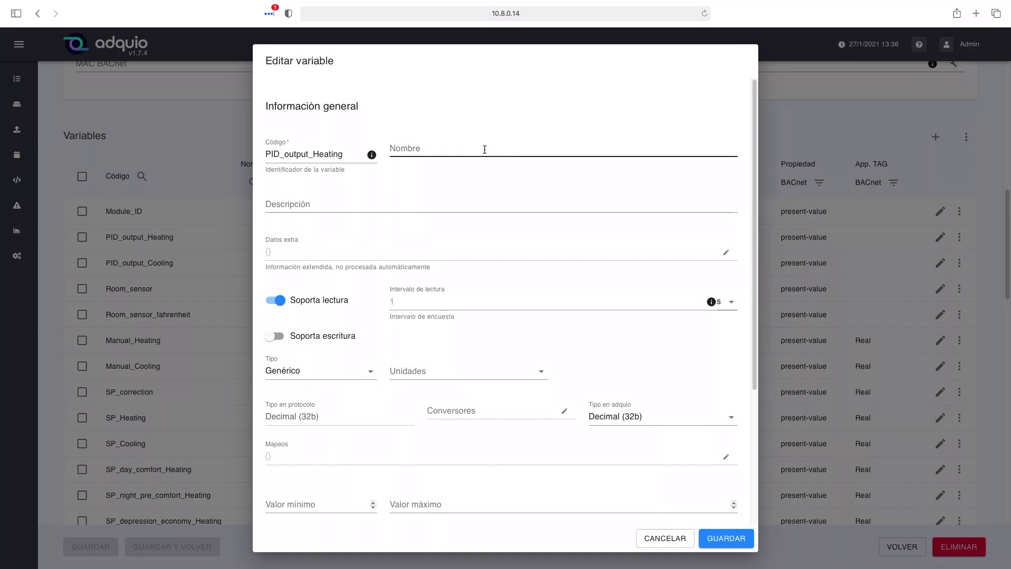
scroll(365, 233, "down", 1)
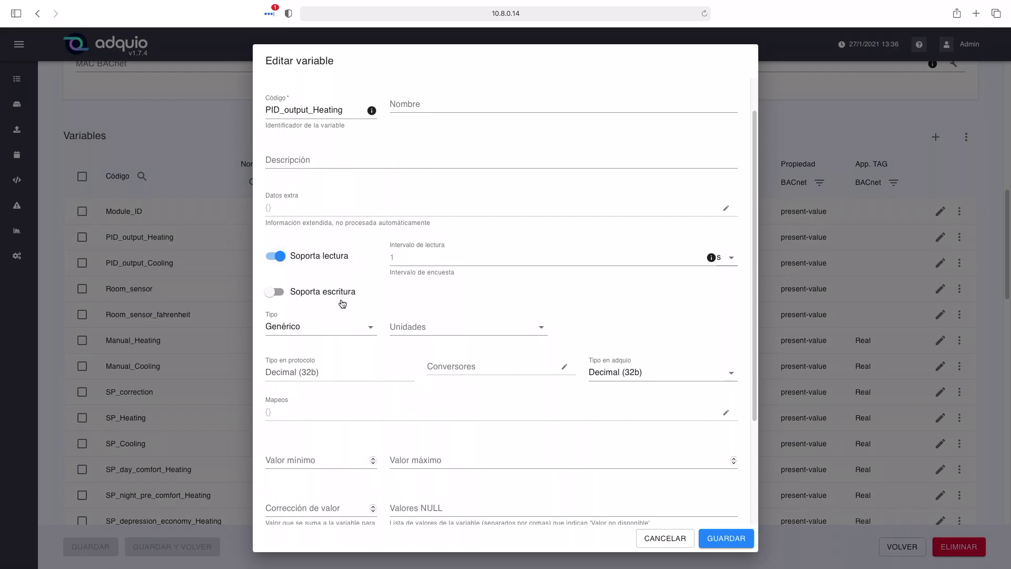
scroll(345, 308, "down", 1)
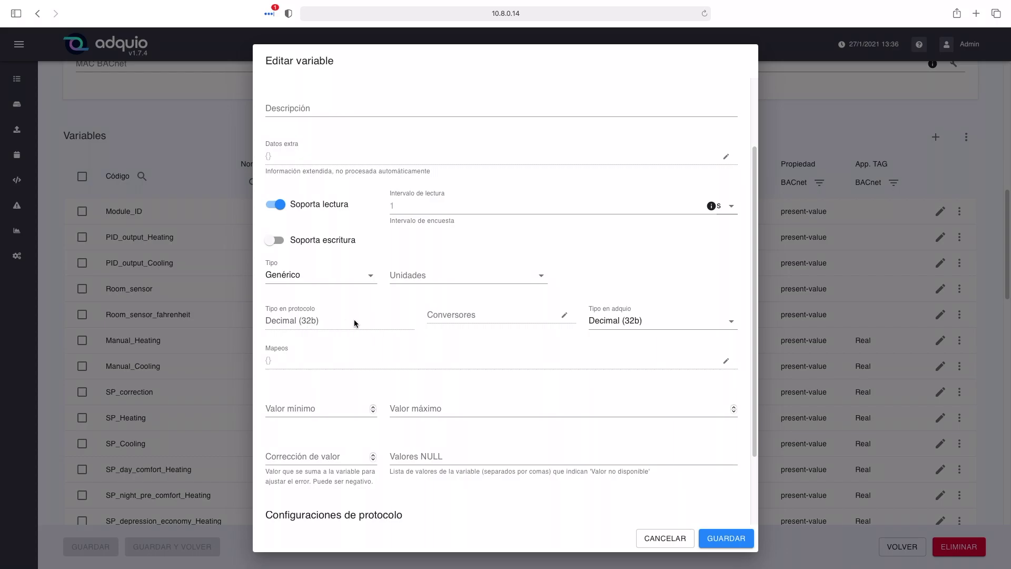
scroll(366, 421, "down", 2)
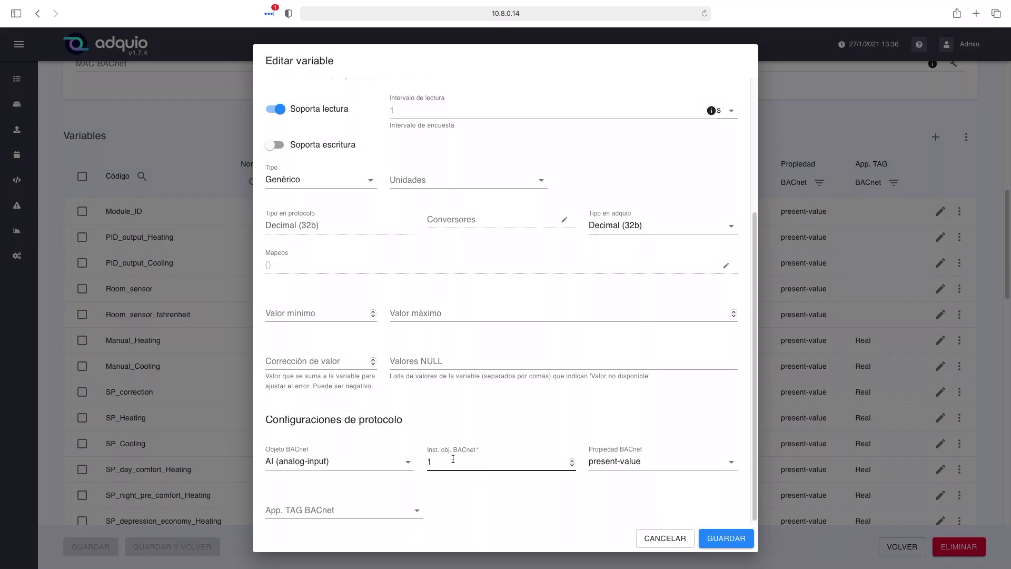
left_click(434, 461)
key("BackSpace")
key("BackSpace")
left_click(661, 537)
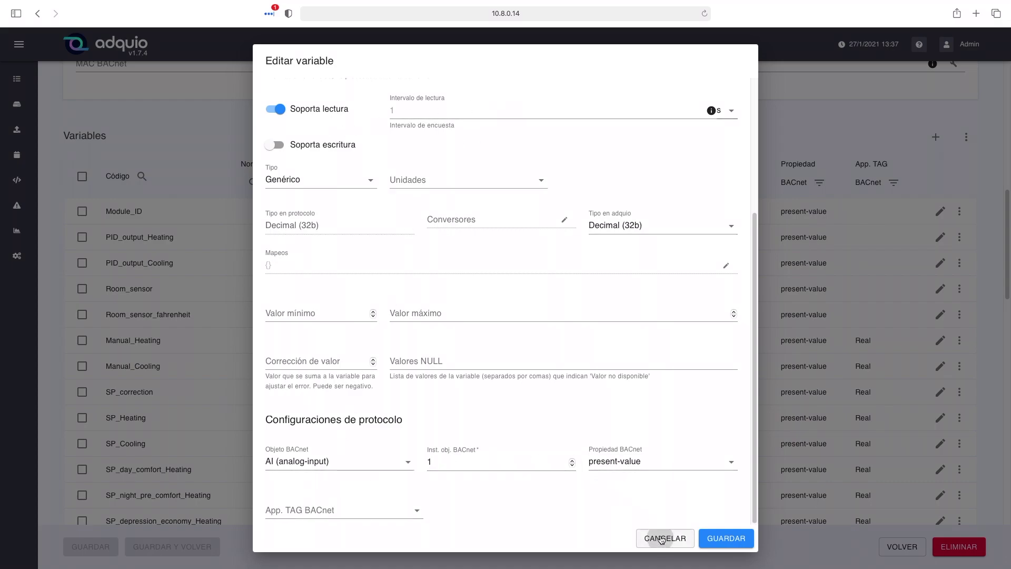